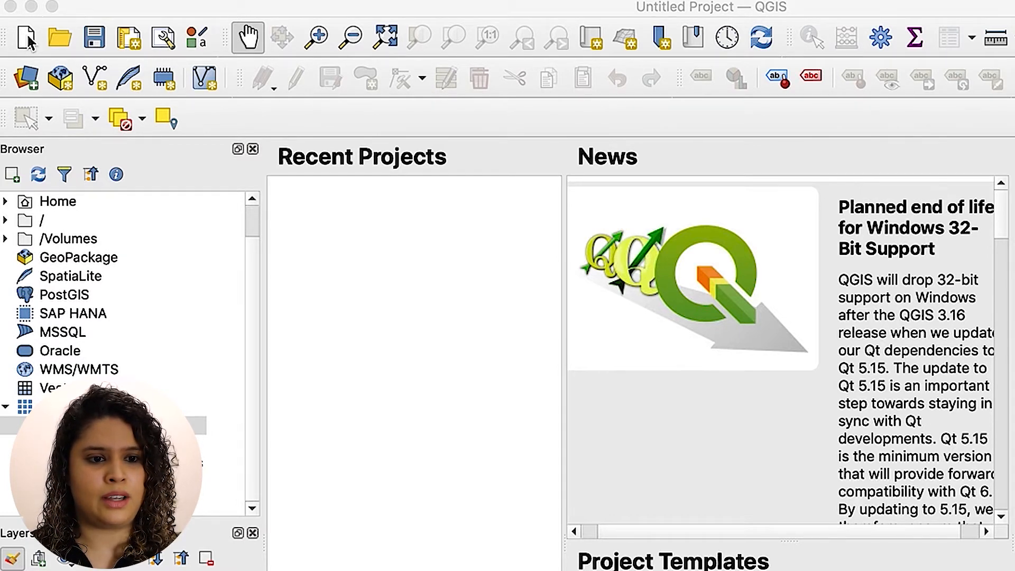
- Create a new project and start adding a vector layer, clearing the previously entered dataset path
{"action": "left_click", "coordinate": [27, 38]}
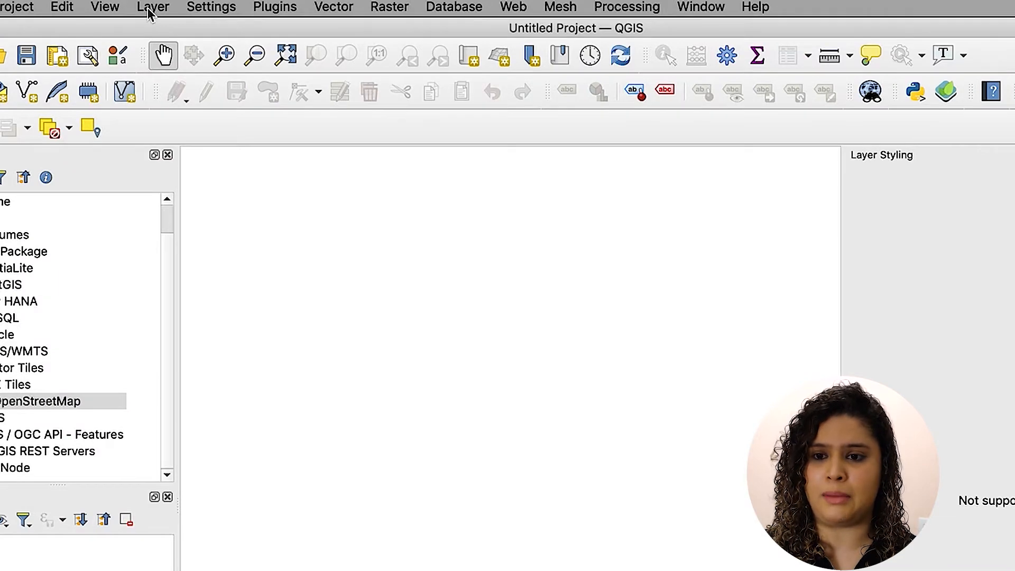
{"action": "left_click", "coordinate": [151, 8]}
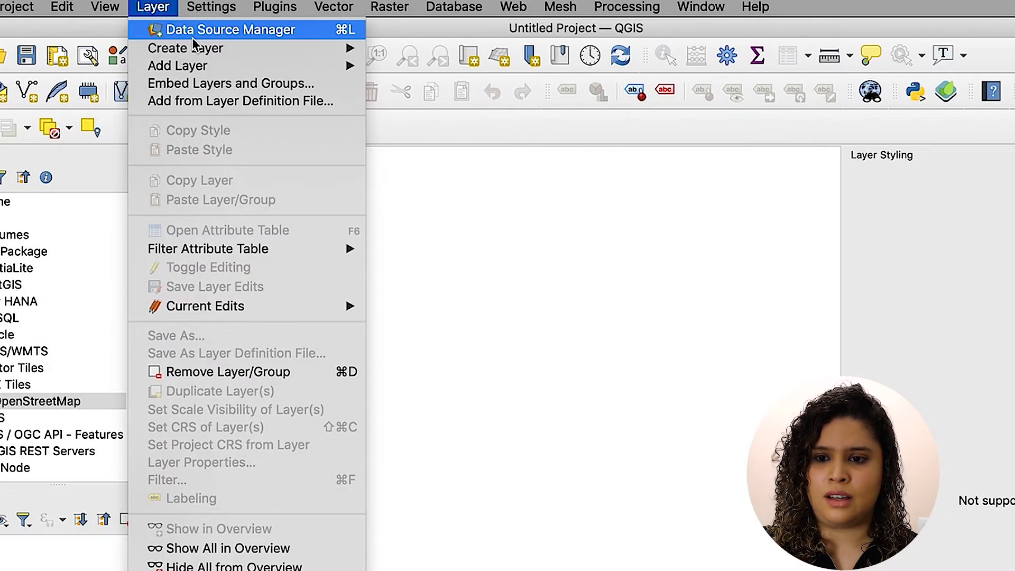
{"action": "mouse_move", "coordinate": [234, 69]}
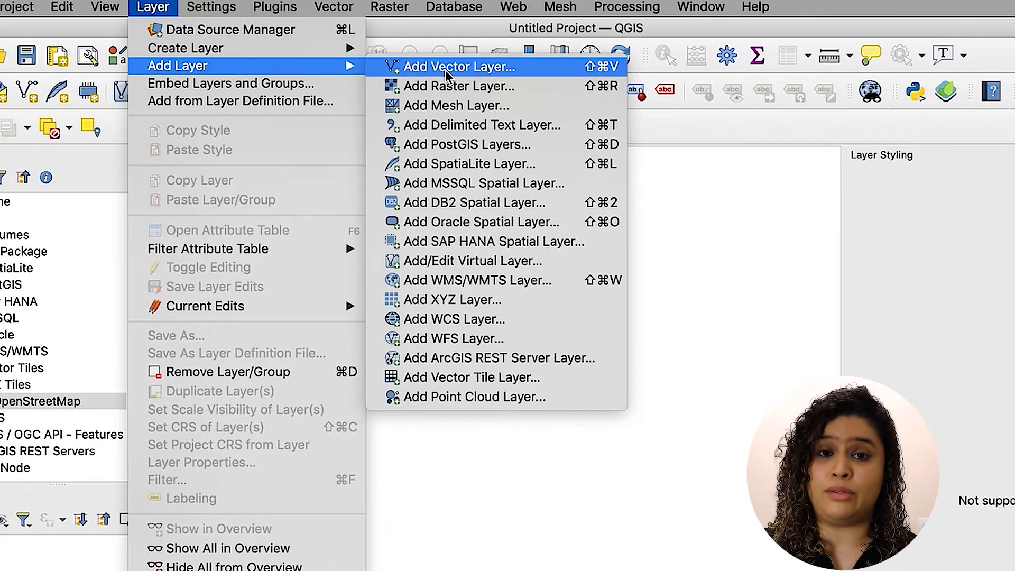
{"action": "left_click", "coordinate": [446, 70]}
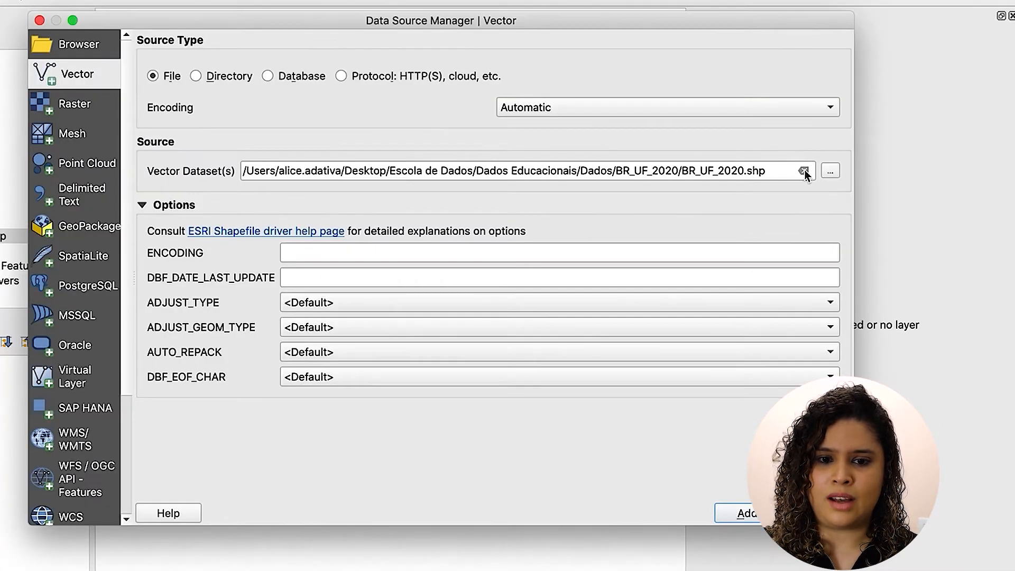
{"action": "left_click", "coordinate": [824, 233]}
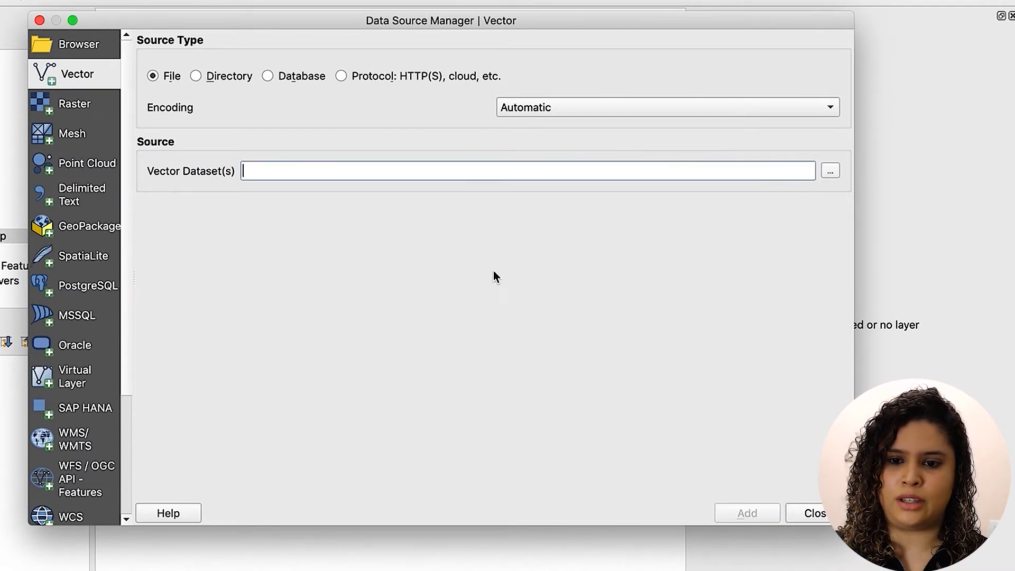
{"action": "left_click", "coordinate": [831, 171]}
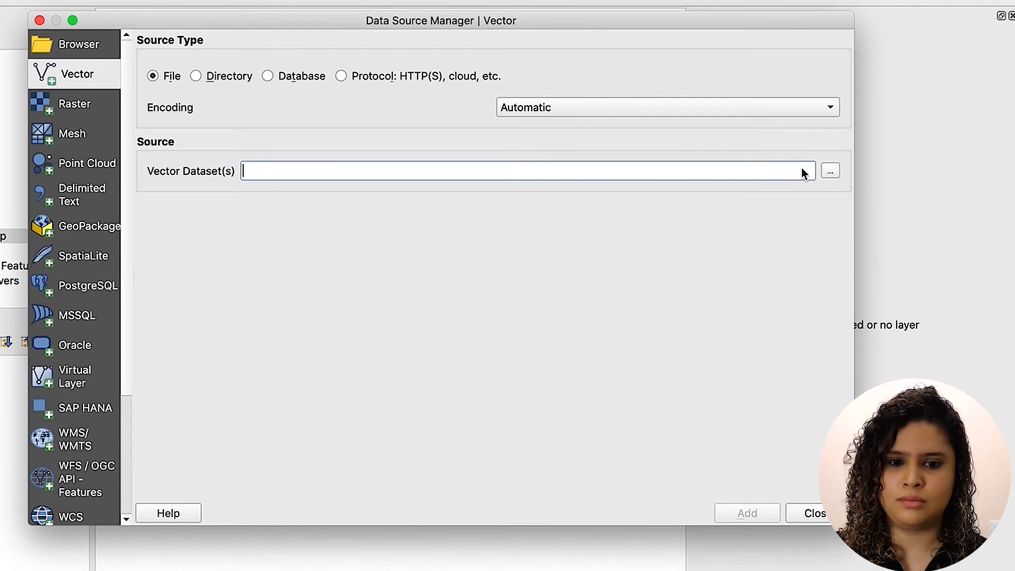
- Add the shapefile BR_UF_2020.shp from the BR_UF_2020 folder inside Dados as a vector layer and close the data source manager
{"action": "left_click", "coordinate": [832, 171]}
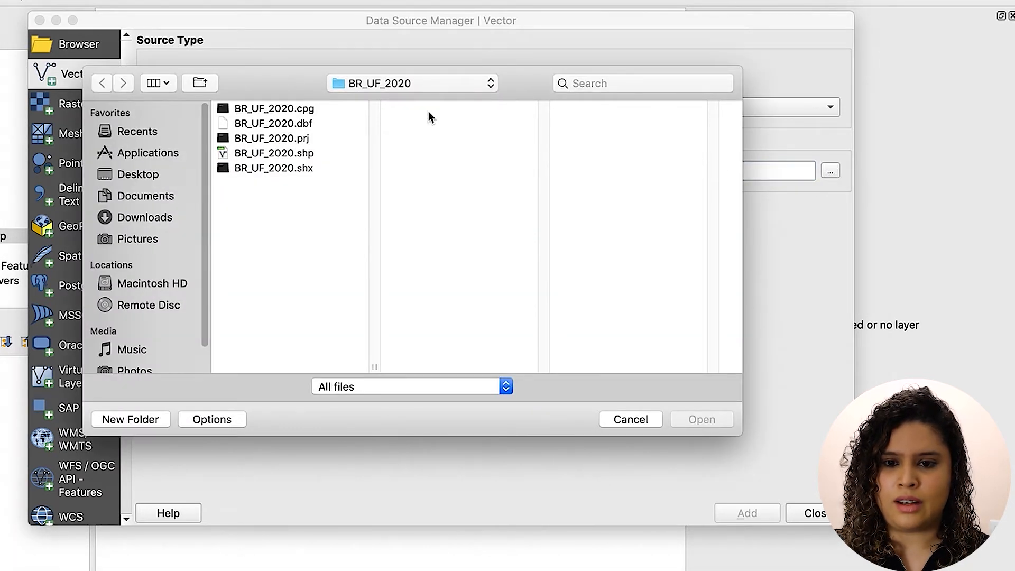
{"action": "left_click", "coordinate": [410, 93]}
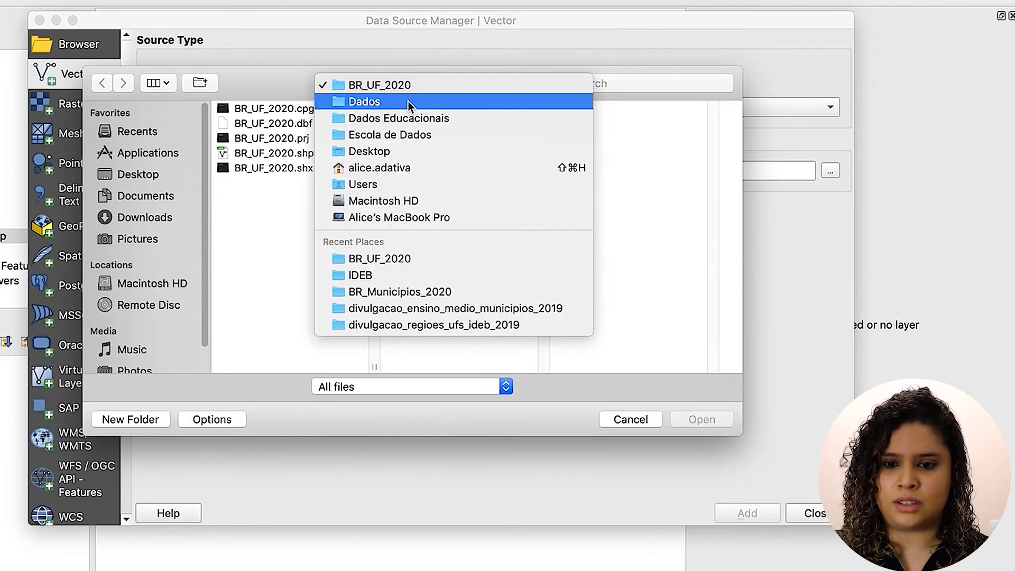
{"action": "key", "text": "Escape"}
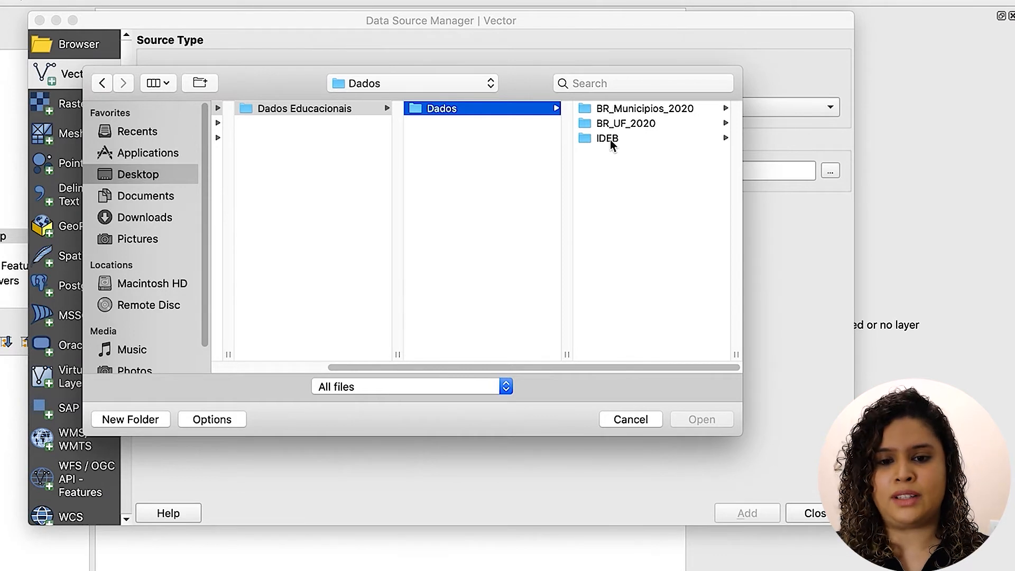
{"action": "left_click", "coordinate": [645, 123]}
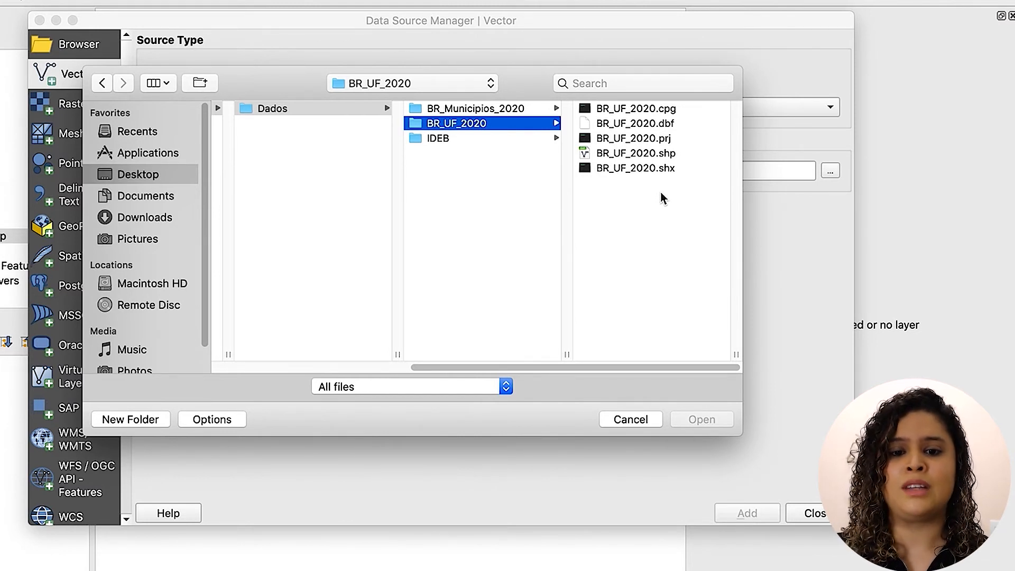
{"action": "left_click", "coordinate": [665, 157]}
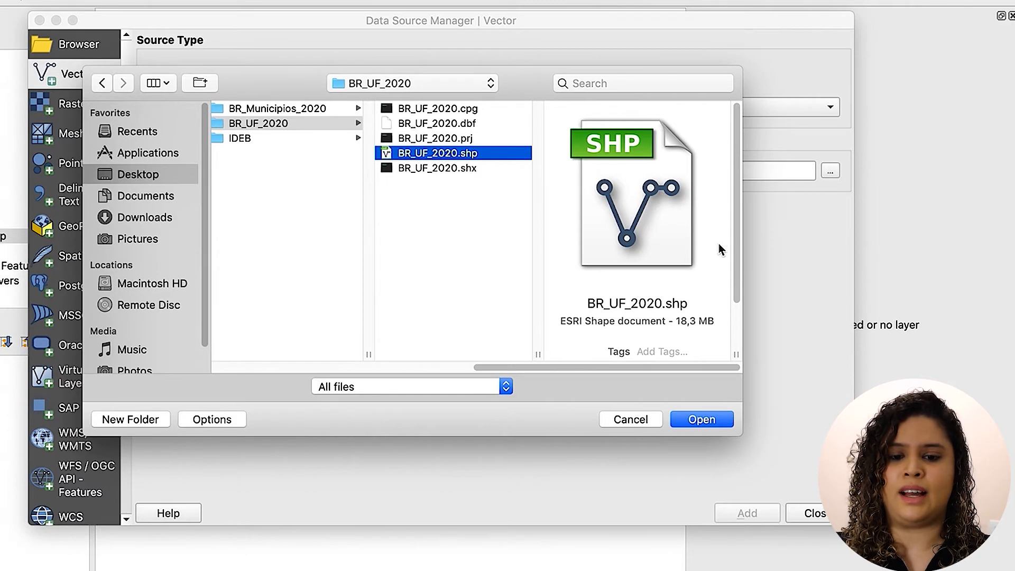
{"action": "left_click", "coordinate": [717, 420]}
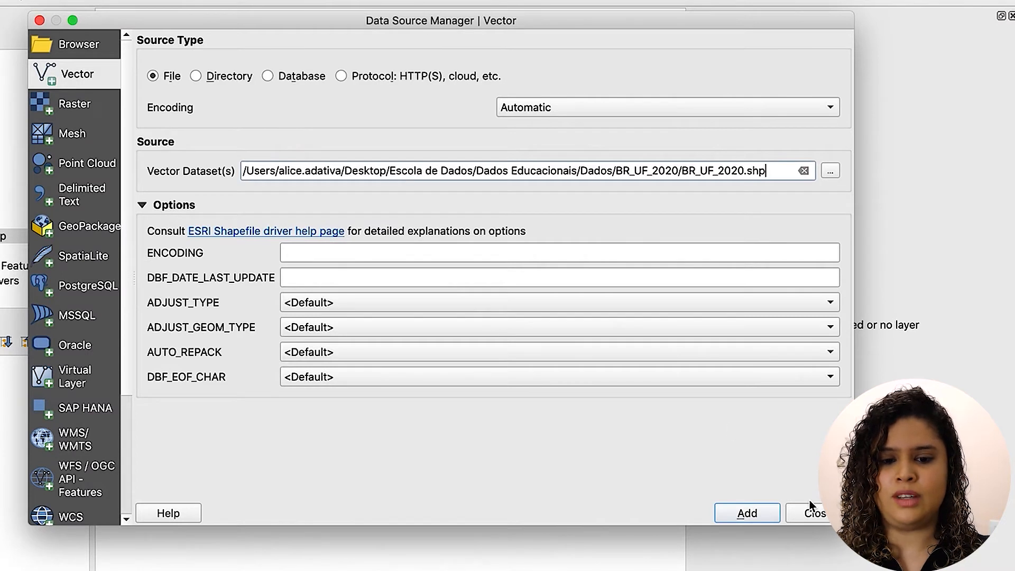
{"action": "left_click", "coordinate": [758, 516]}
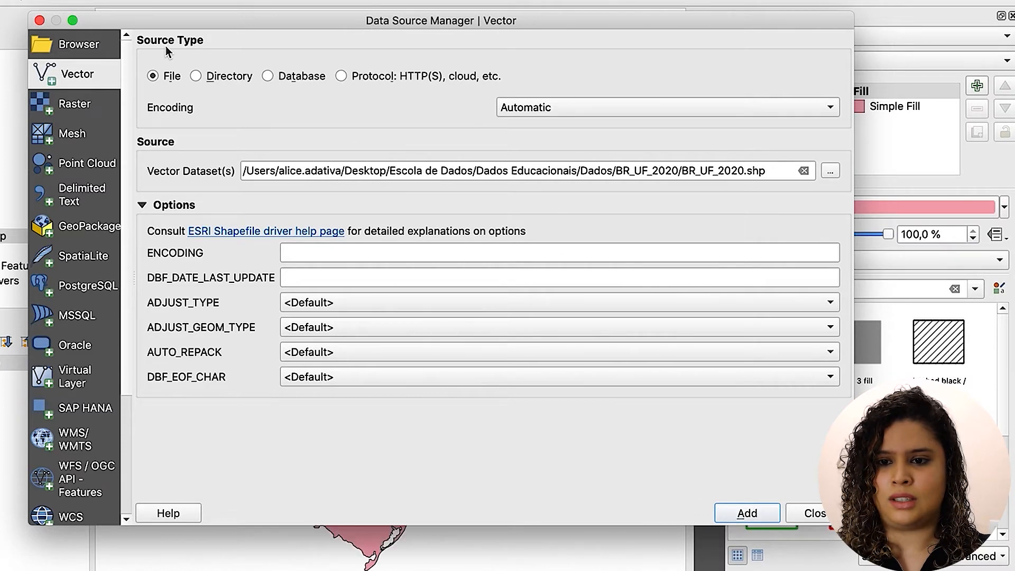
{"action": "left_click", "coordinate": [39, 21]}
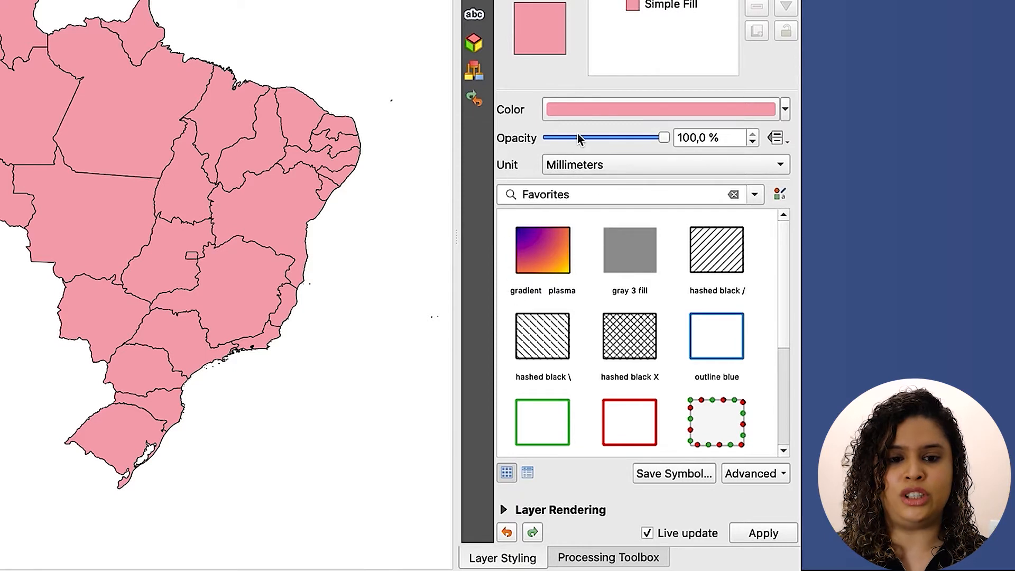
- Change the fill color of the BR_UF_2020 layer to dark red and apply the style
{"action": "left_click", "coordinate": [785, 110]}
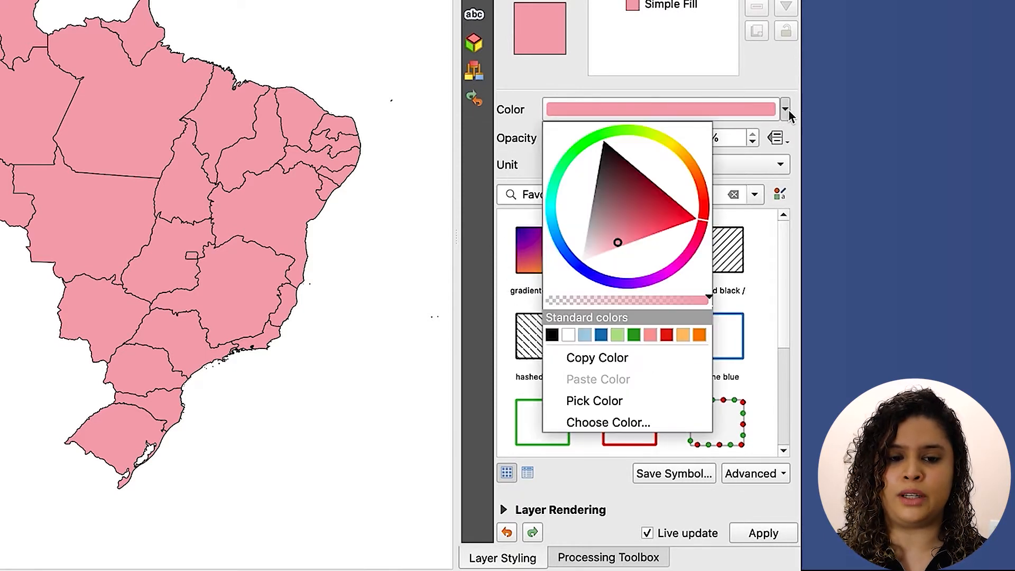
{"action": "left_click", "coordinate": [646, 210]}
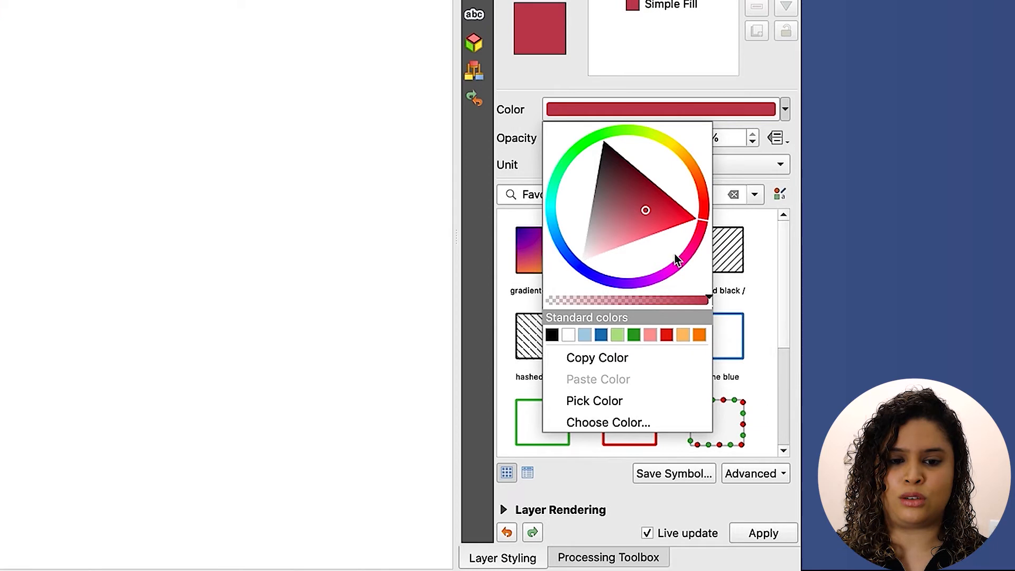
{"action": "left_click", "coordinate": [758, 535]}
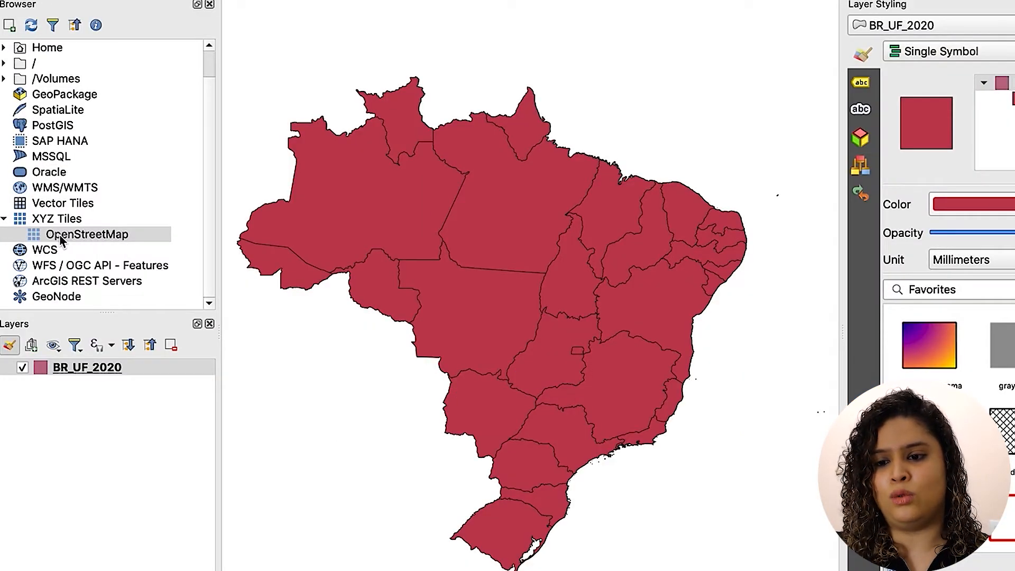
- Add the OpenStreetMap XYZ tiles to the map and place that layer below BR_UF_2020
{"action": "left_click_drag", "start_coordinate": [95, 239], "coordinate": [318, 75]}
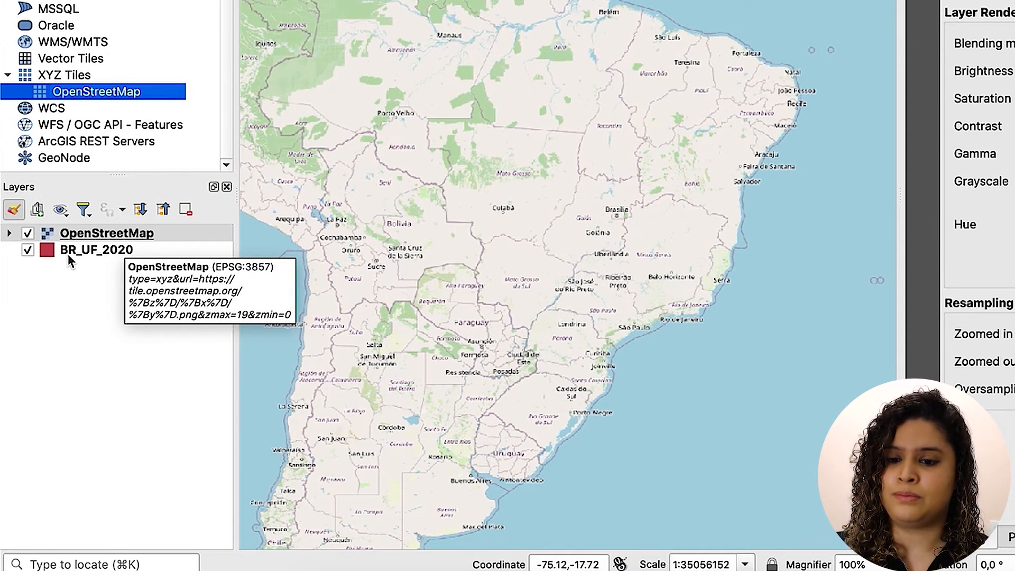
{"action": "left_click", "coordinate": [129, 235]}
{"action": "left_click_drag", "start_coordinate": [129, 240], "coordinate": [119, 265]}
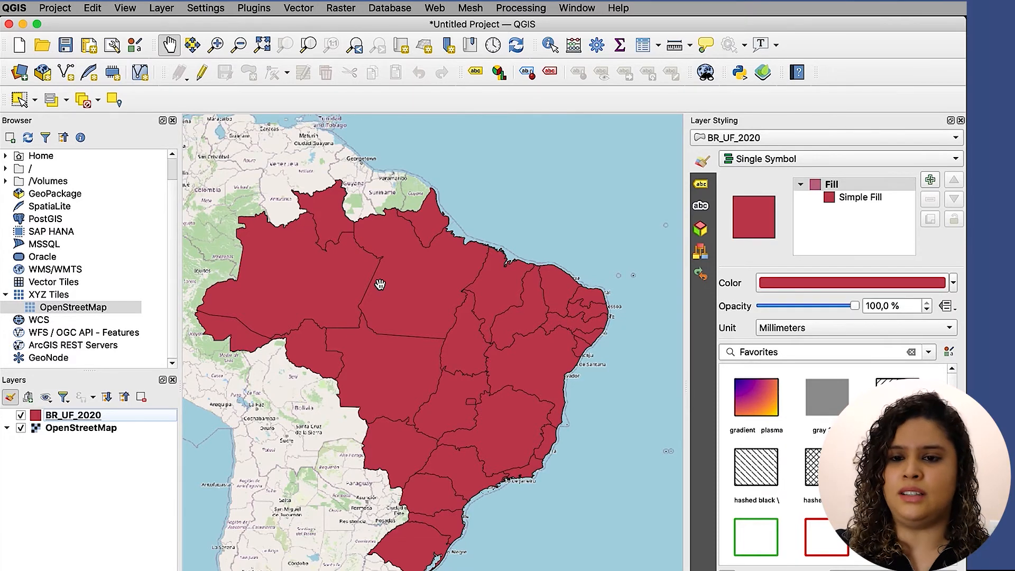
- Load ideb_observado_8a_serie_2005_2019_estados_rede_publica.csv from the IDEB folder inside Dados as the source for a delimited text layer
{"action": "left_click", "coordinate": [161, 7]}
{"action": "mouse_move", "coordinate": [206, 8]}
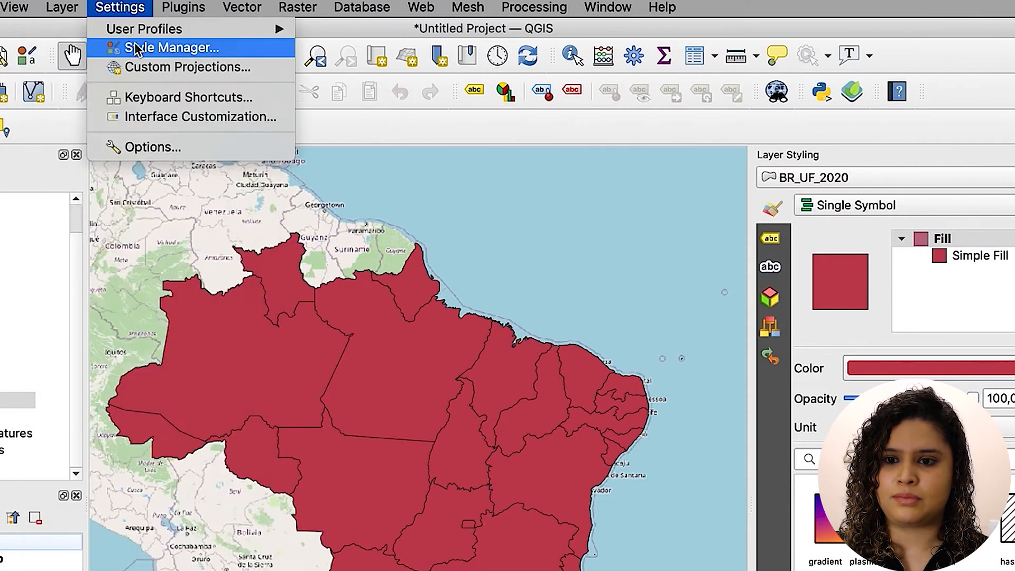
{"action": "mouse_move", "coordinate": [62, 7]}
{"action": "mouse_move", "coordinate": [93, 53]}
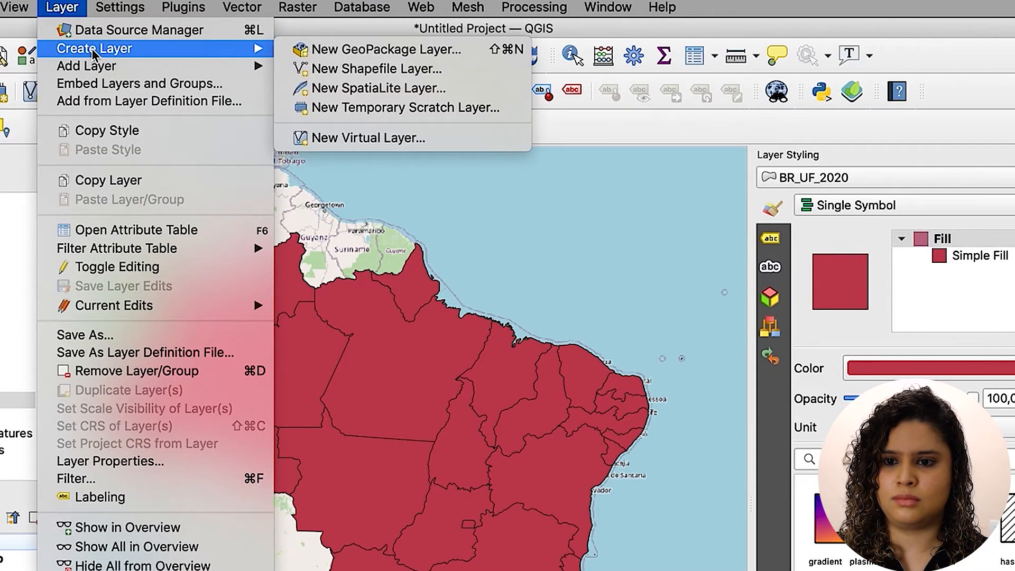
{"action": "mouse_move", "coordinate": [192, 72]}
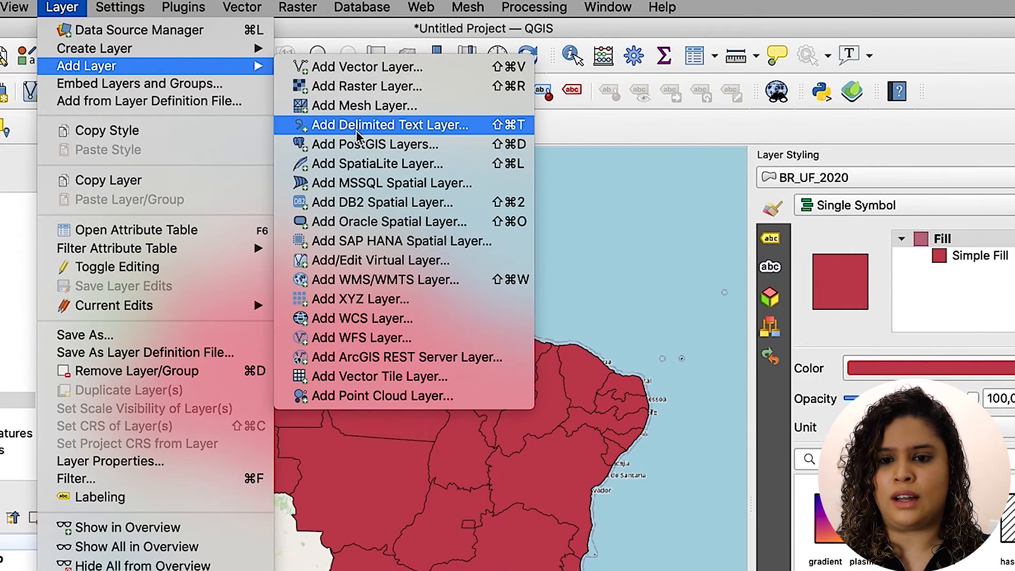
{"action": "left_click", "coordinate": [389, 127]}
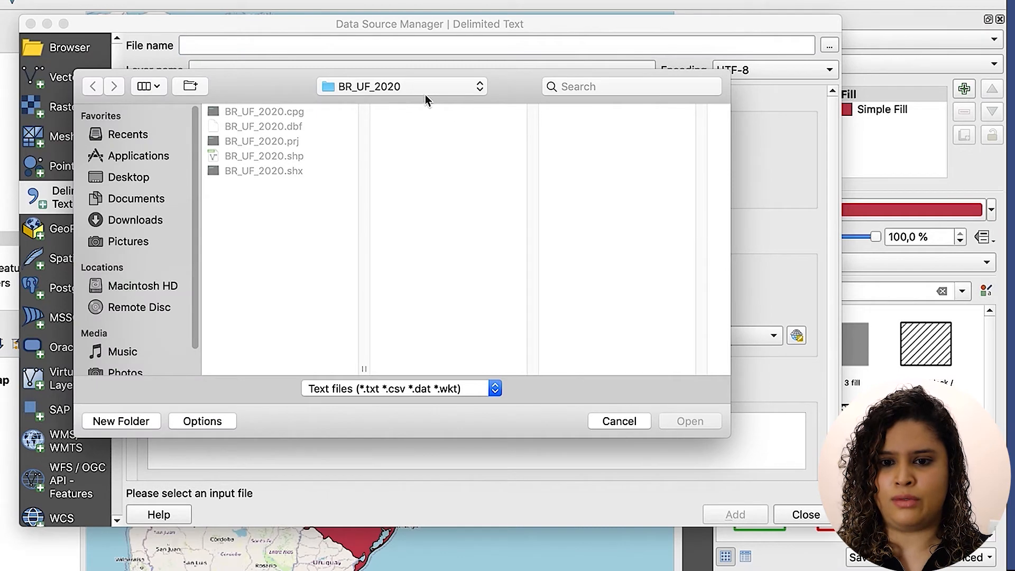
{"action": "left_click", "coordinate": [425, 93]}
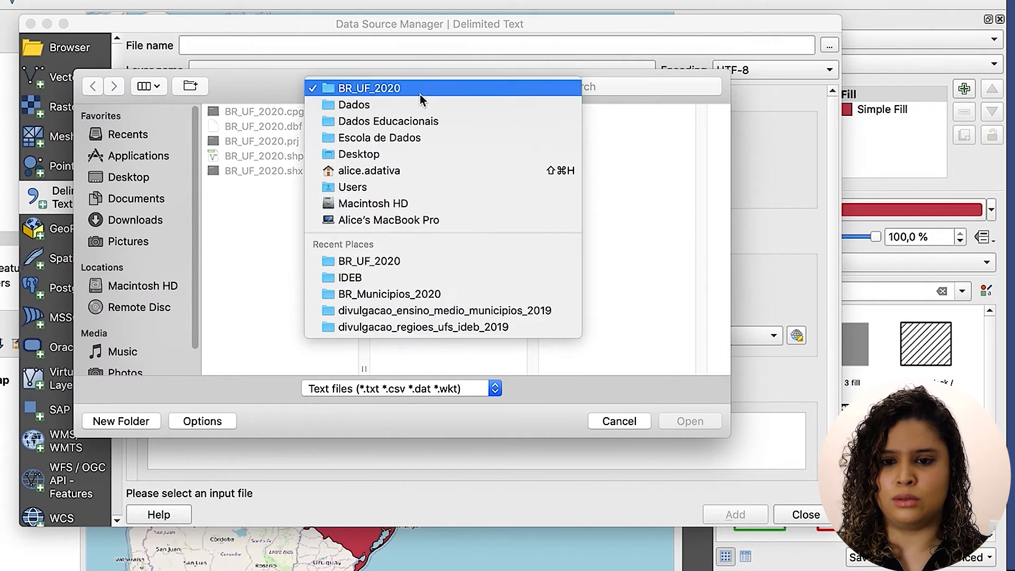
{"action": "left_click", "coordinate": [388, 111]}
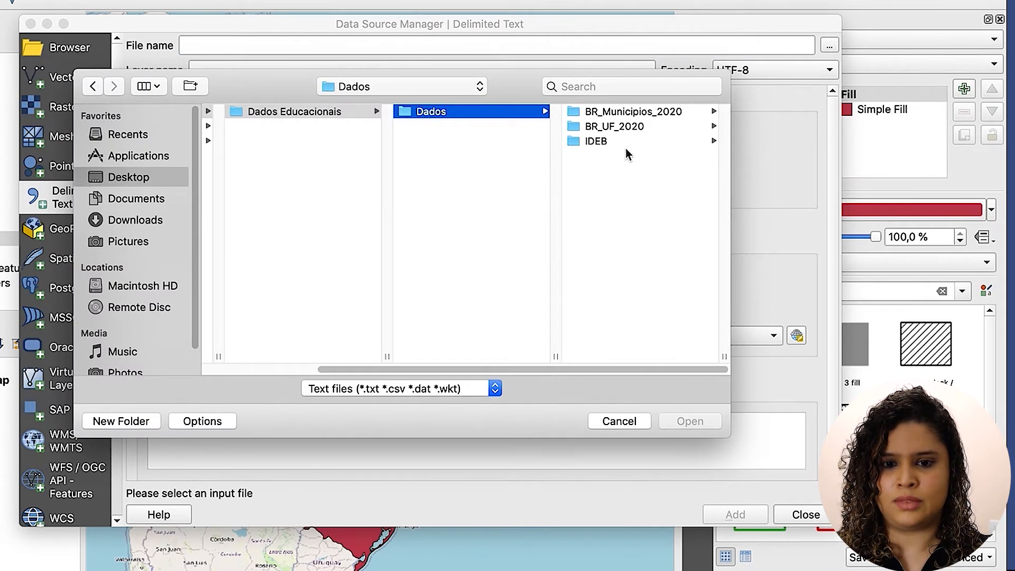
{"action": "left_click", "coordinate": [605, 142]}
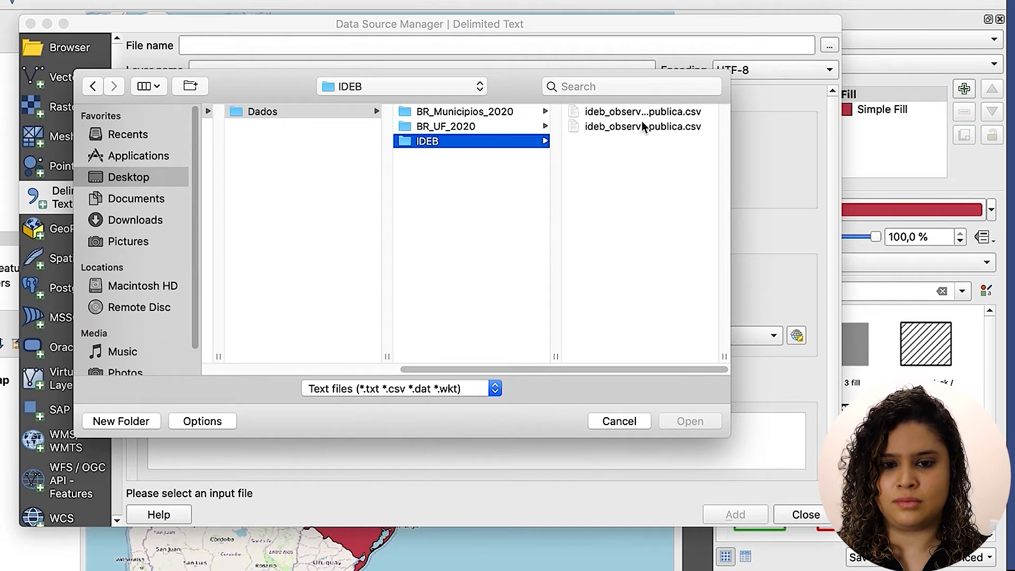
{"action": "left_click", "coordinate": [664, 116]}
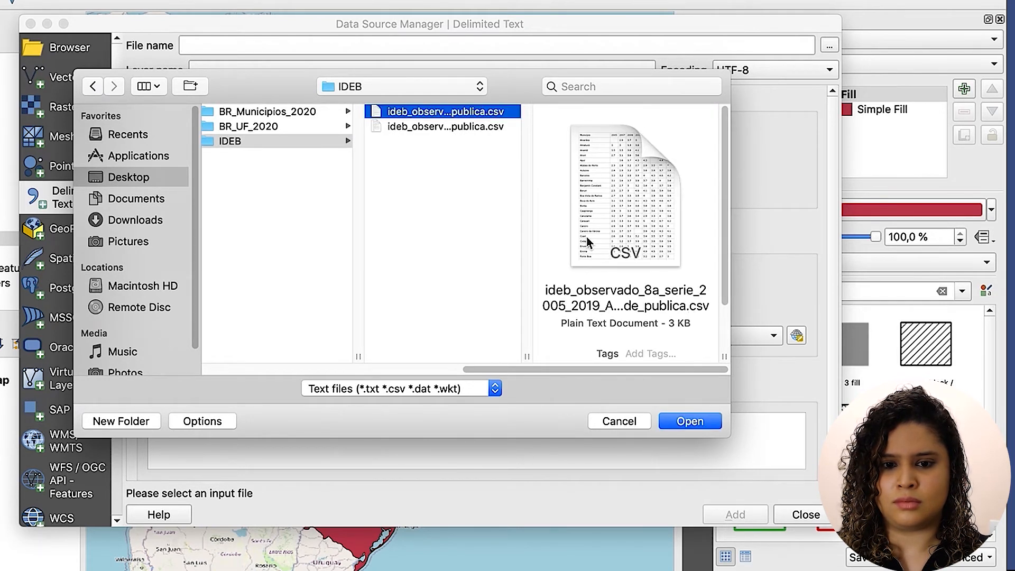
{"action": "left_click", "coordinate": [417, 128]}
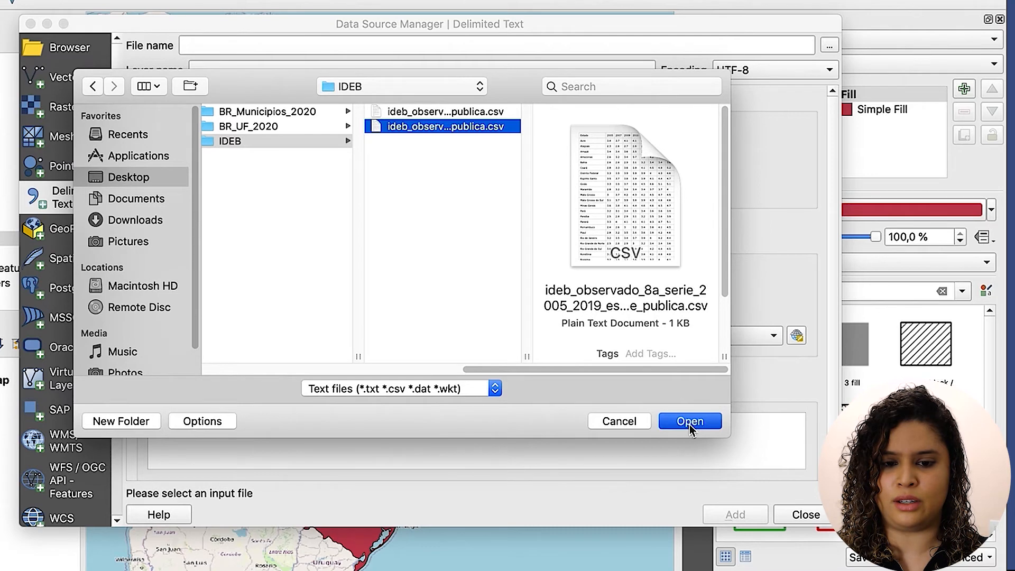
{"action": "left_click", "coordinate": [689, 424]}
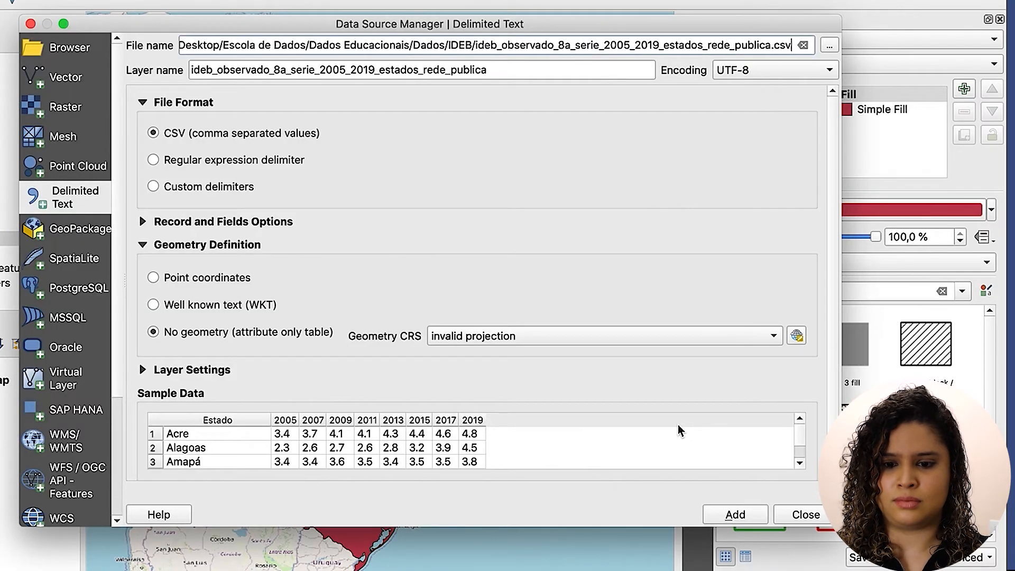
- Check the sample data, add the CSV as an attribute-only table with no geometry, and close the data source manager
{"action": "scroll", "coordinate": [399, 449], "scroll_direction": "down", "scroll_amount": 2}
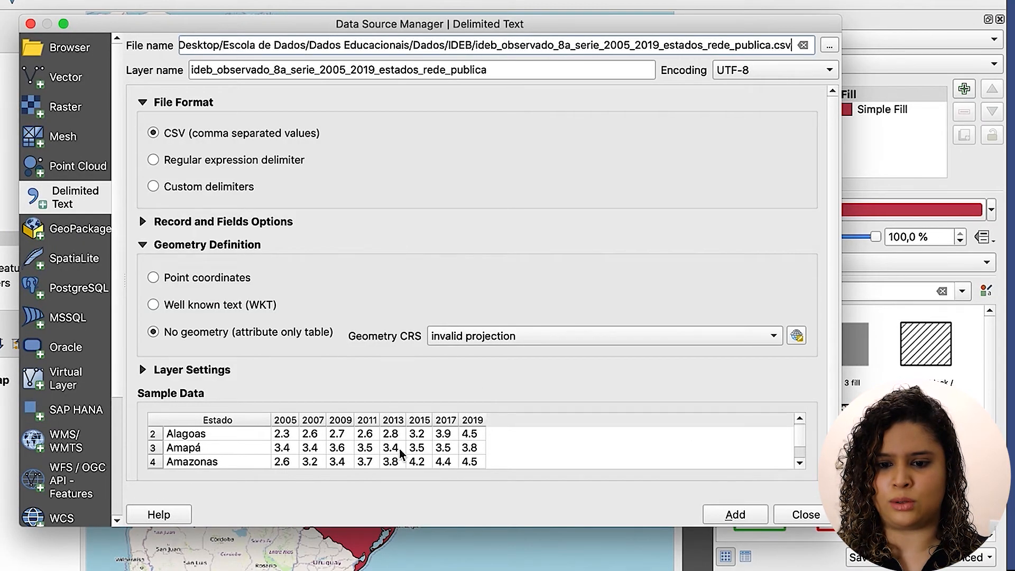
{"action": "scroll", "coordinate": [401, 455], "scroll_direction": "up", "scroll_amount": 2}
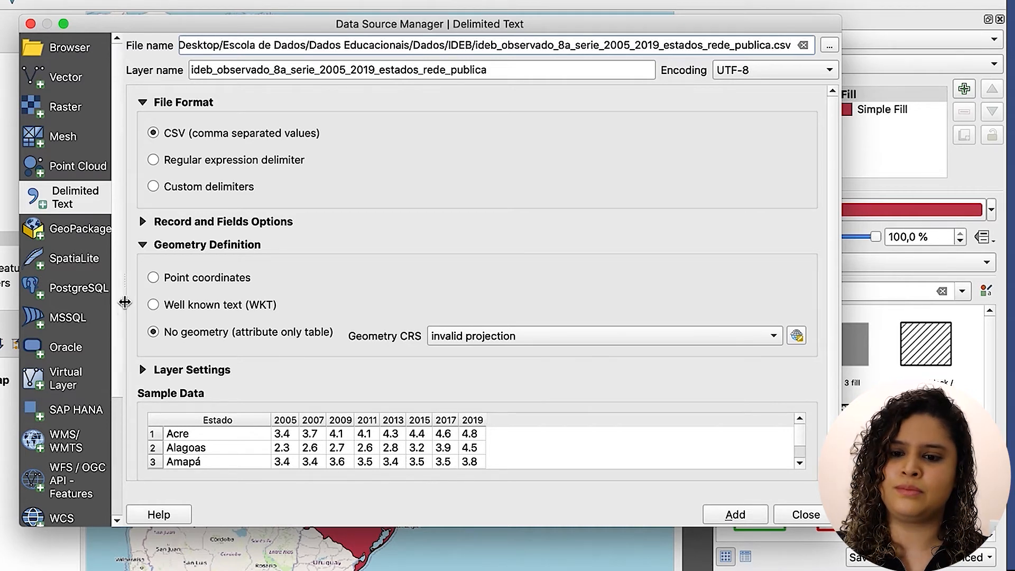
{"action": "left_click", "coordinate": [154, 279]}
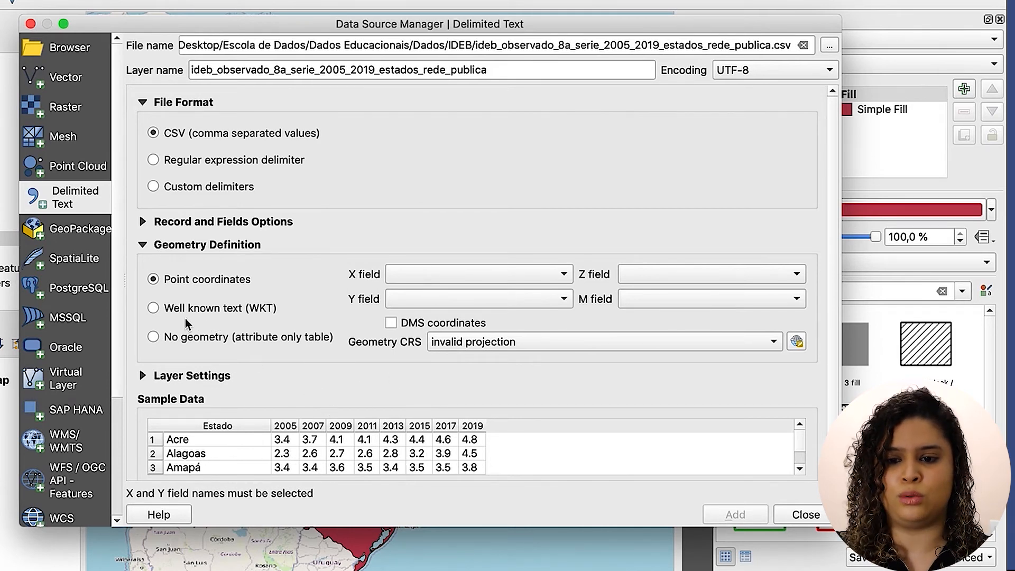
{"action": "left_click", "coordinate": [154, 337]}
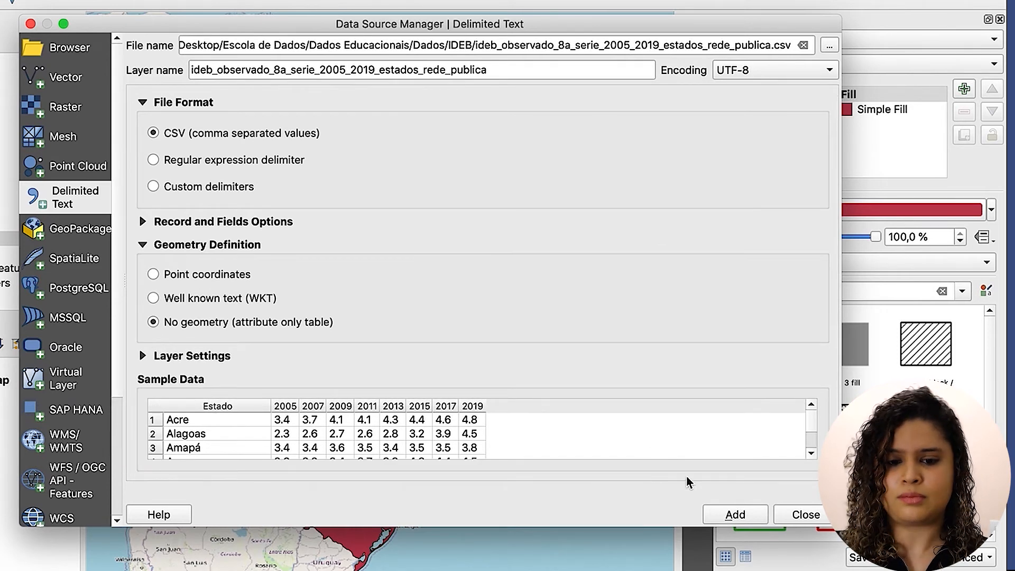
{"action": "left_click", "coordinate": [724, 517]}
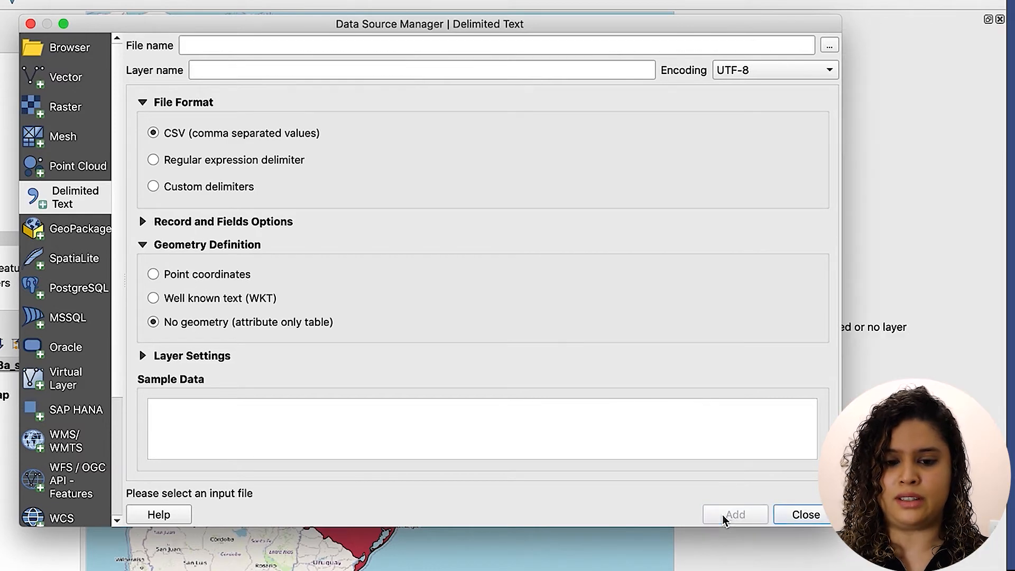
{"action": "left_click", "coordinate": [799, 514]}
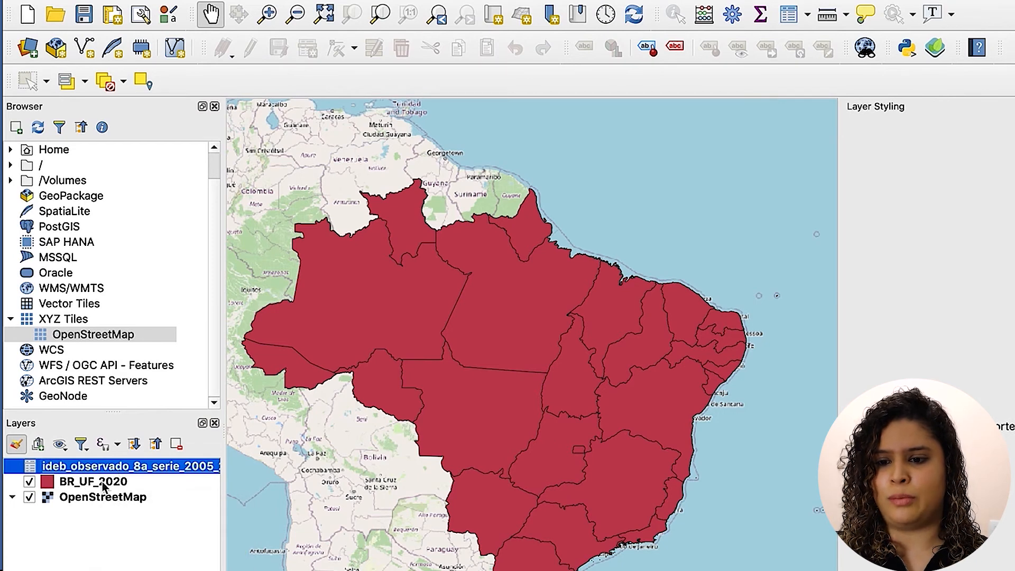
- Review the attribute tables of BR_UF_2020 and the IDEB CSV layer to compare their state name fields, closing each one
{"action": "left_click", "coordinate": [104, 486]}
{"action": "right_click", "coordinate": [104, 486]}
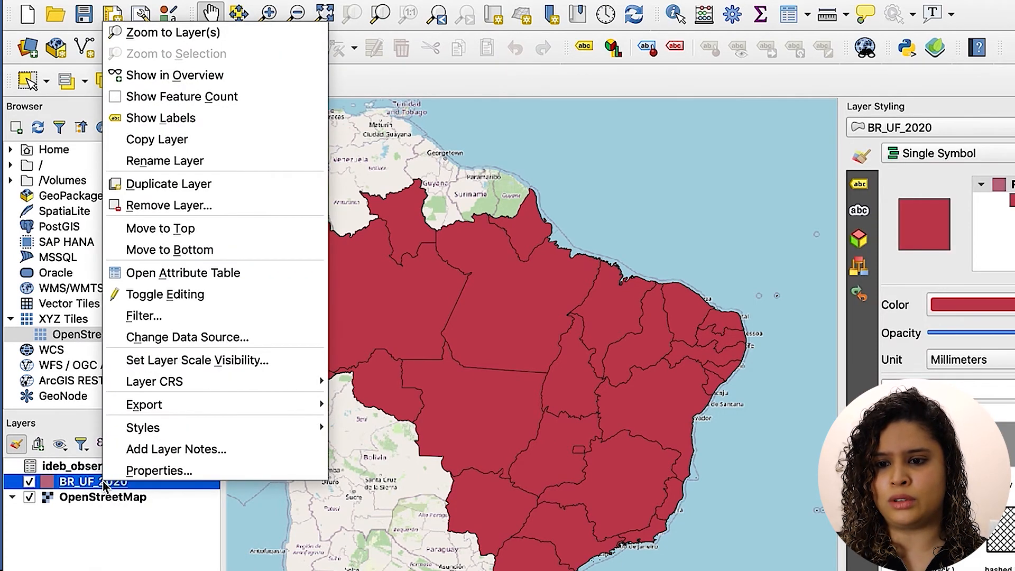
{"action": "left_click", "coordinate": [205, 275]}
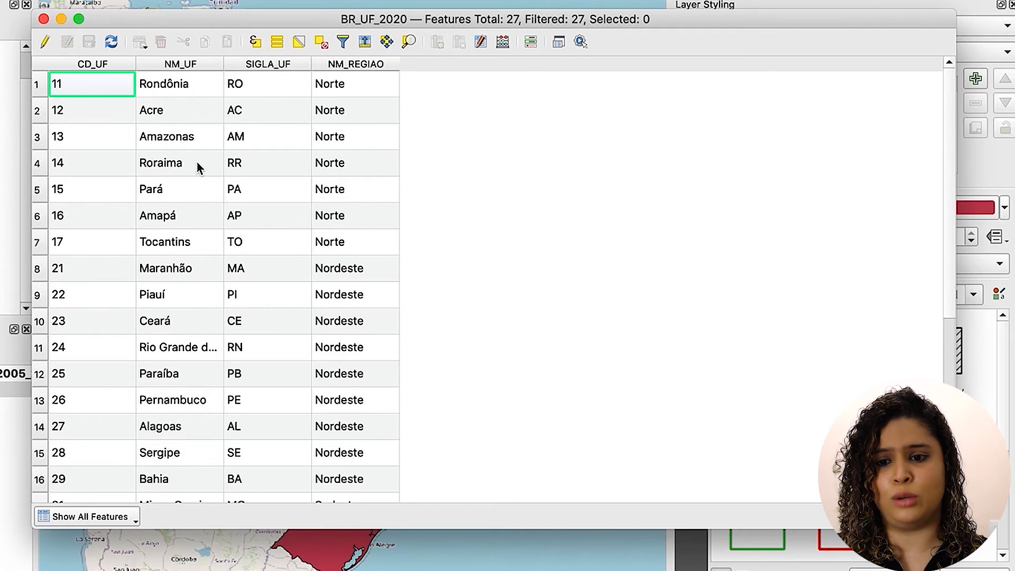
{"action": "left_click", "coordinate": [43, 19]}
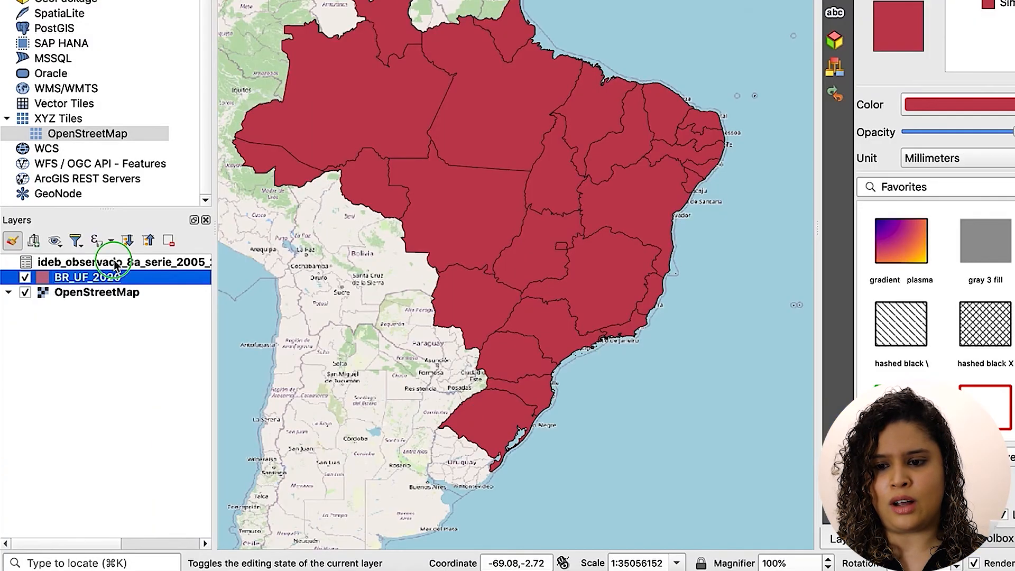
{"action": "right_click", "coordinate": [87, 344]}
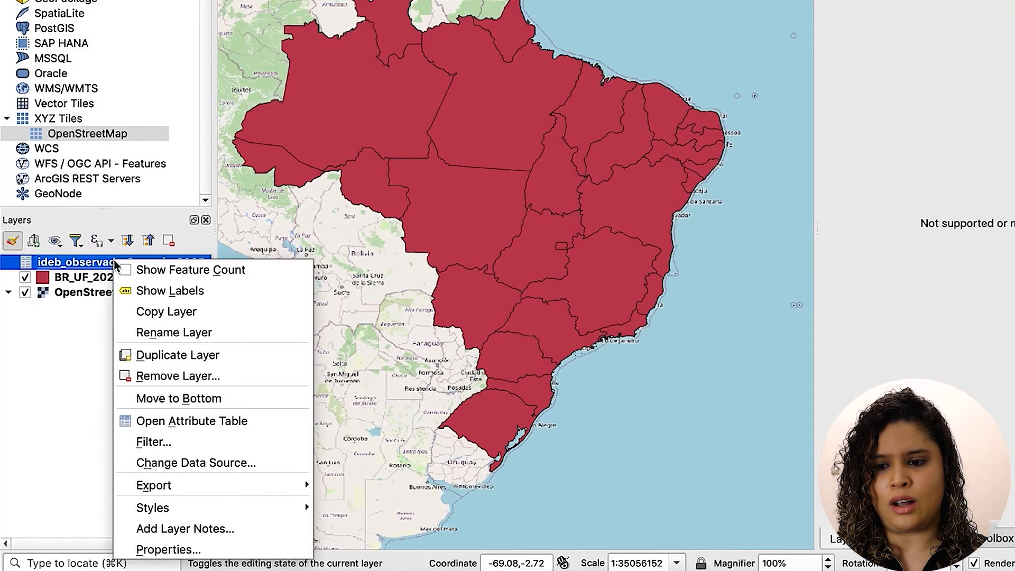
{"action": "left_click", "coordinate": [180, 421]}
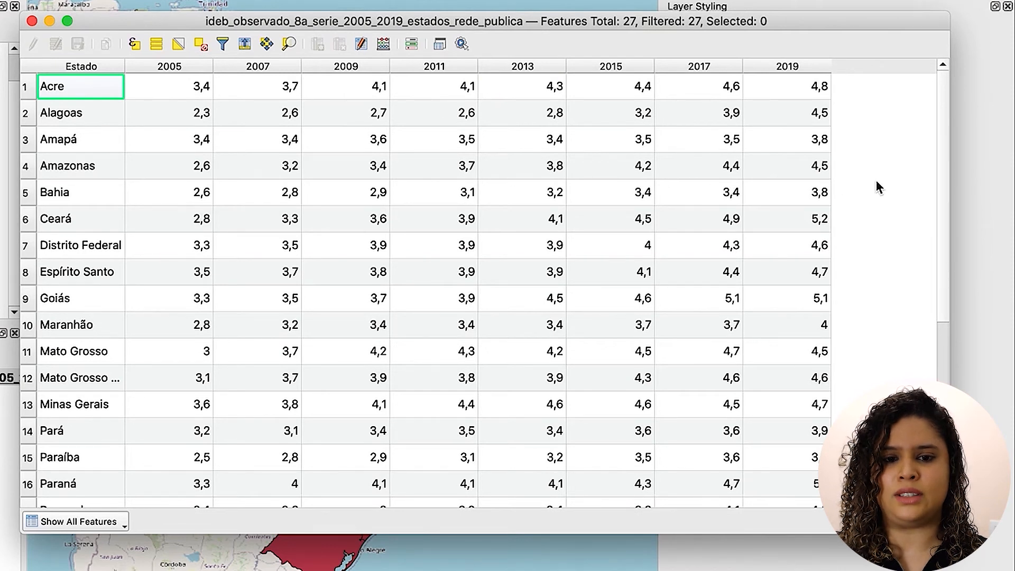
{"action": "left_click", "coordinate": [32, 21]}
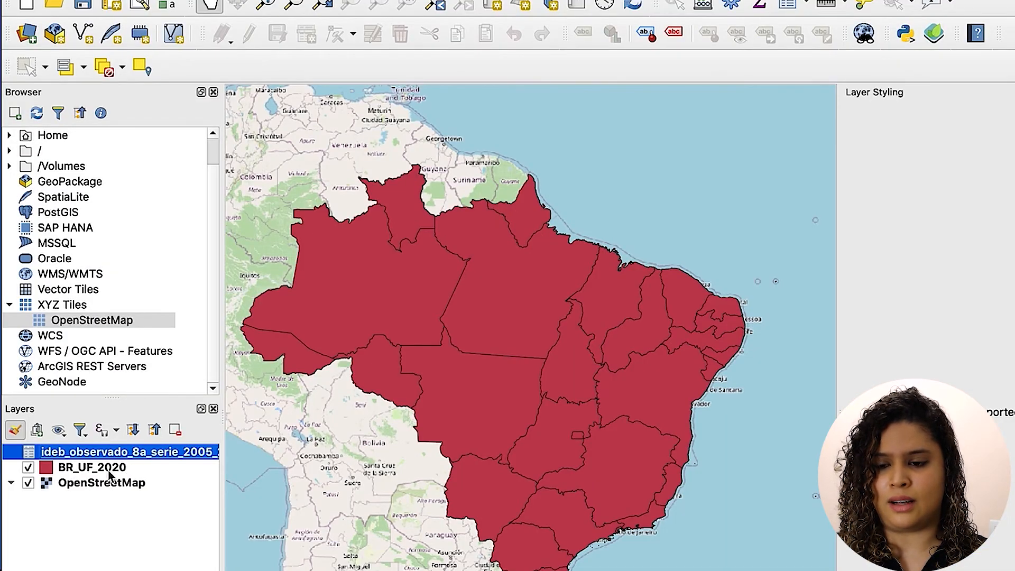
- Open the layer properties of BR_UF_2020, review its general information, and go to its join settings
{"action": "left_click", "coordinate": [109, 473]}
{"action": "right_click", "coordinate": [108, 474]}
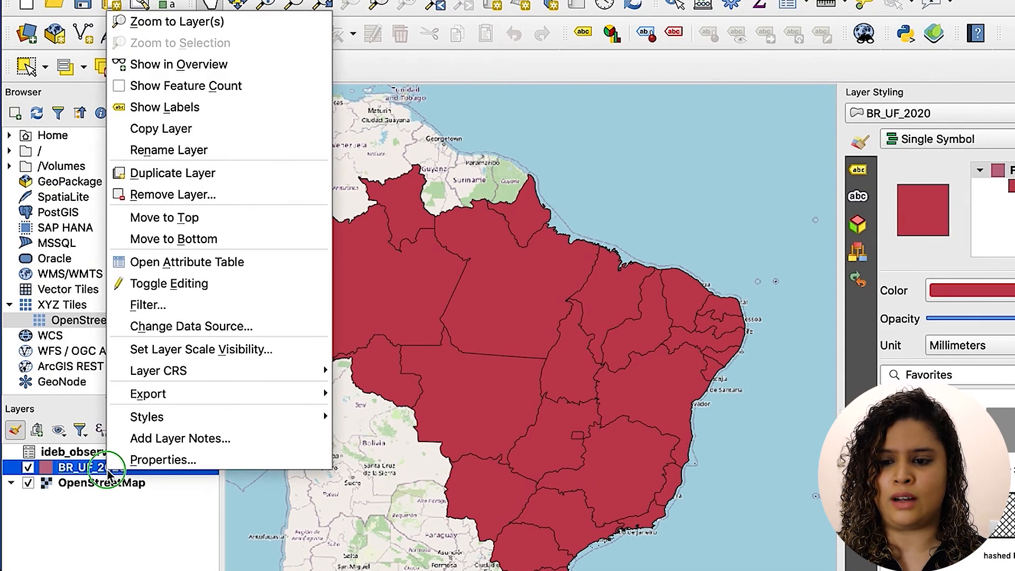
{"action": "left_click", "coordinate": [140, 465]}
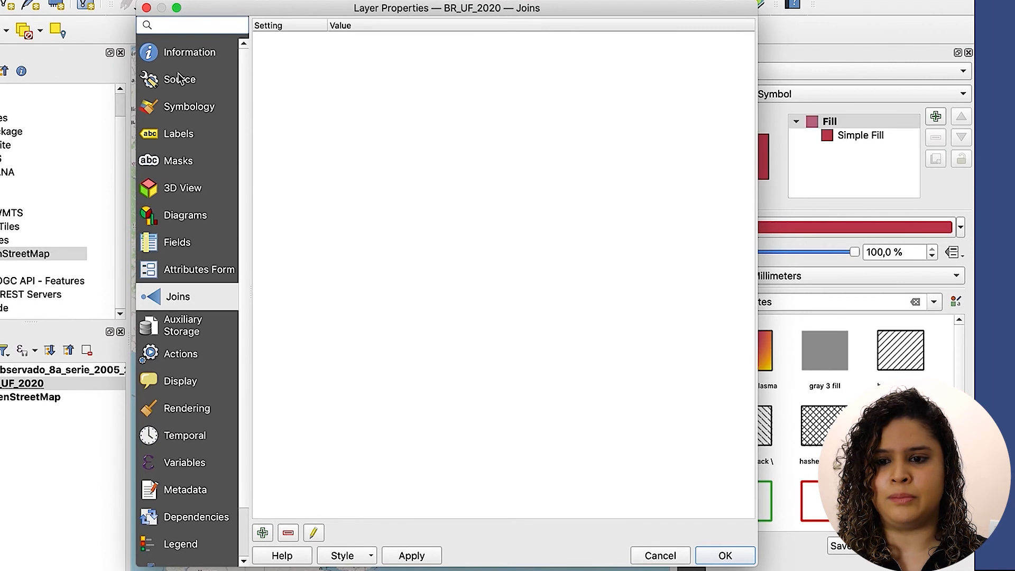
{"action": "left_click", "coordinate": [186, 56]}
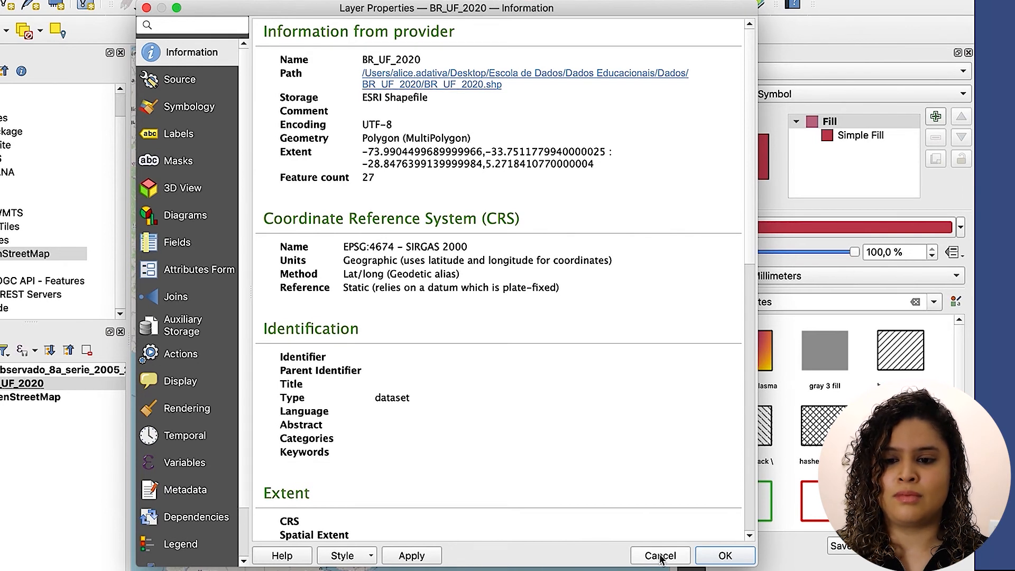
{"action": "left_click", "coordinate": [183, 302]}
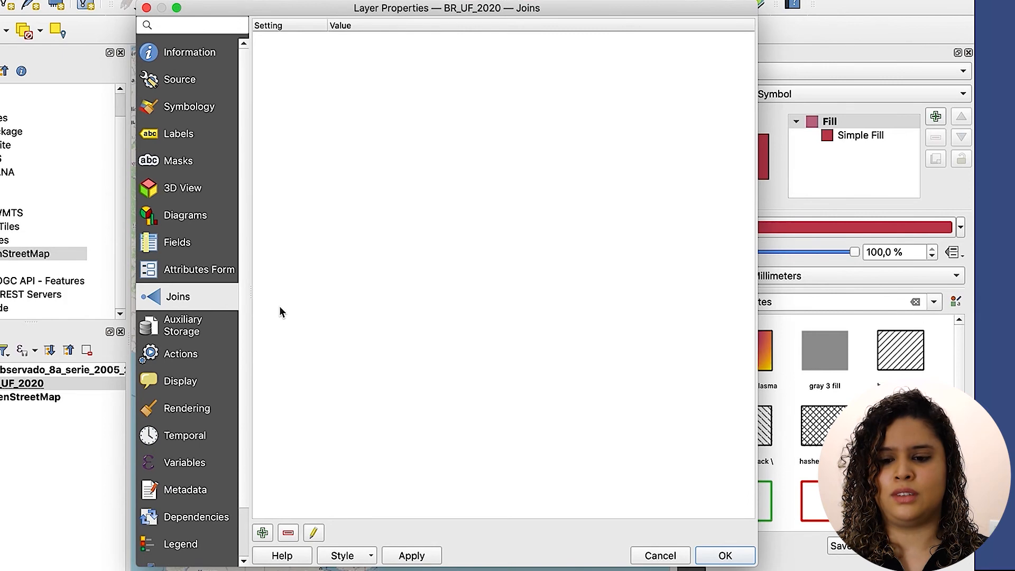
- Start a vector join to the ideb_observado_8a_serie_2005_2019_estados_rede_publica layer, with Estado as join field and NM_UF as target field
{"action": "left_click", "coordinate": [263, 533]}
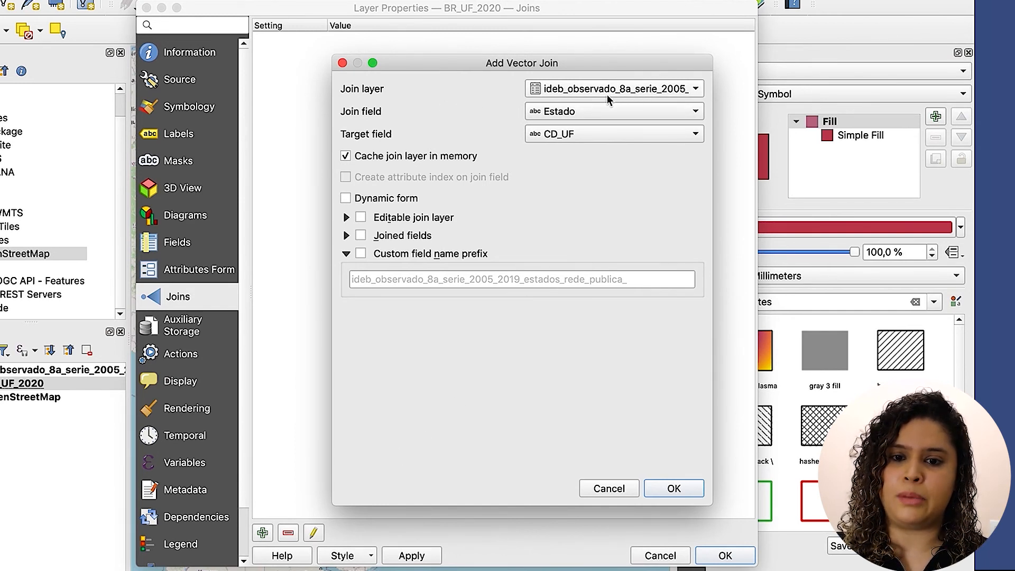
{"action": "left_click", "coordinate": [598, 114]}
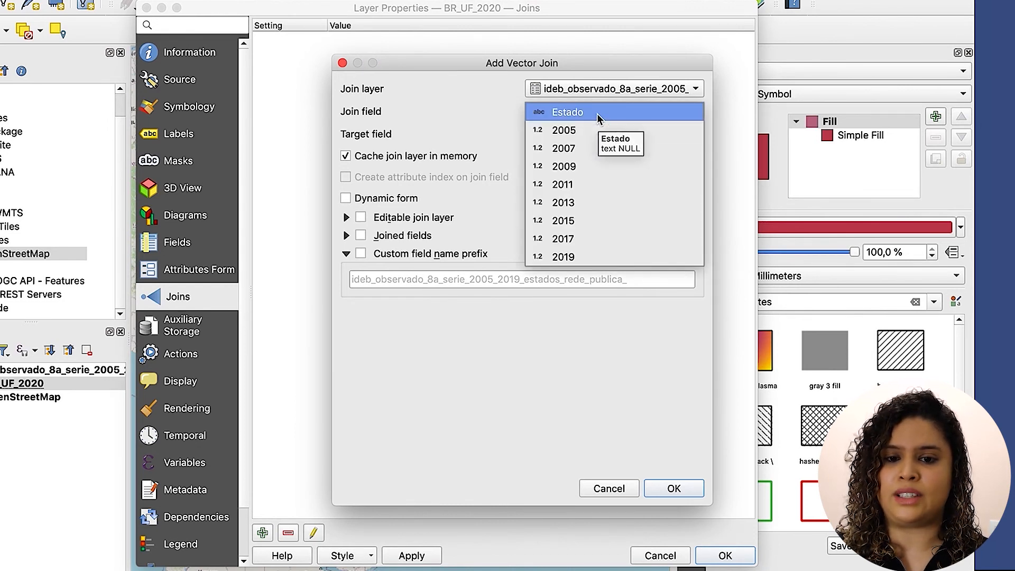
{"action": "left_click", "coordinate": [597, 114]}
{"action": "left_click", "coordinate": [583, 135]}
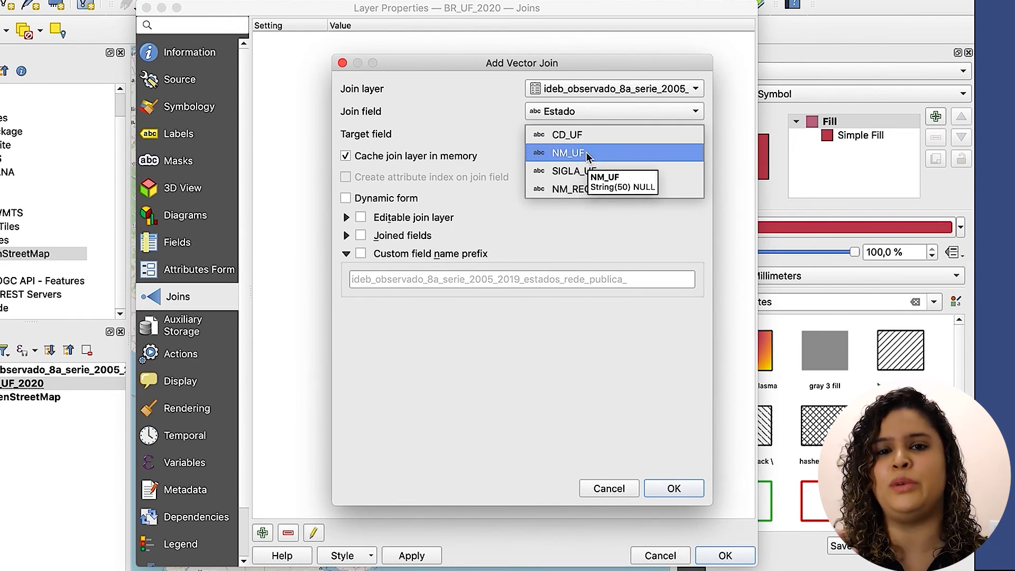
{"action": "left_click", "coordinate": [586, 153]}
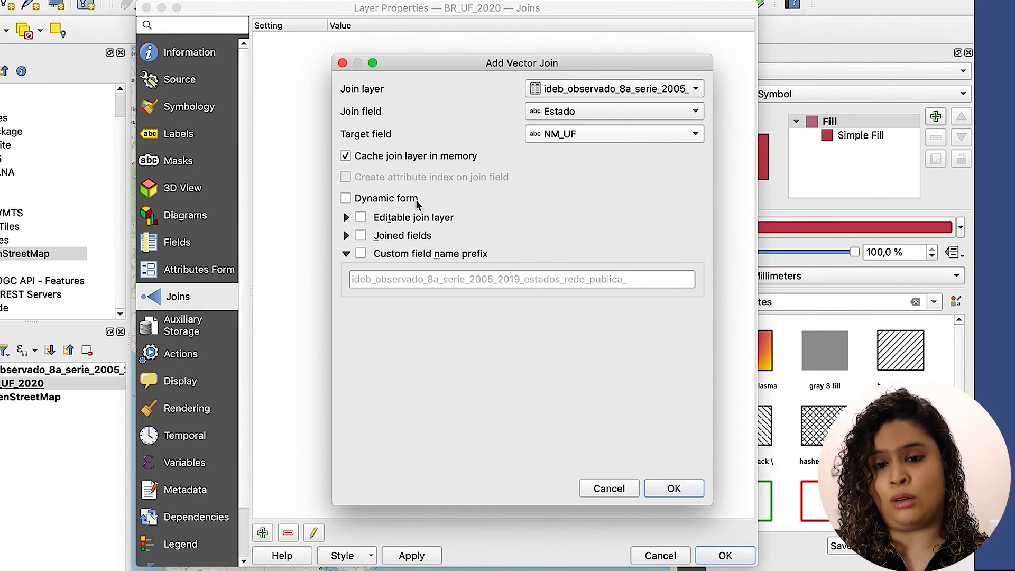
- Enable a custom field name prefix for the join, shorten it to ideb_, and accept the join and the layer properties
{"action": "left_click", "coordinate": [360, 255]}
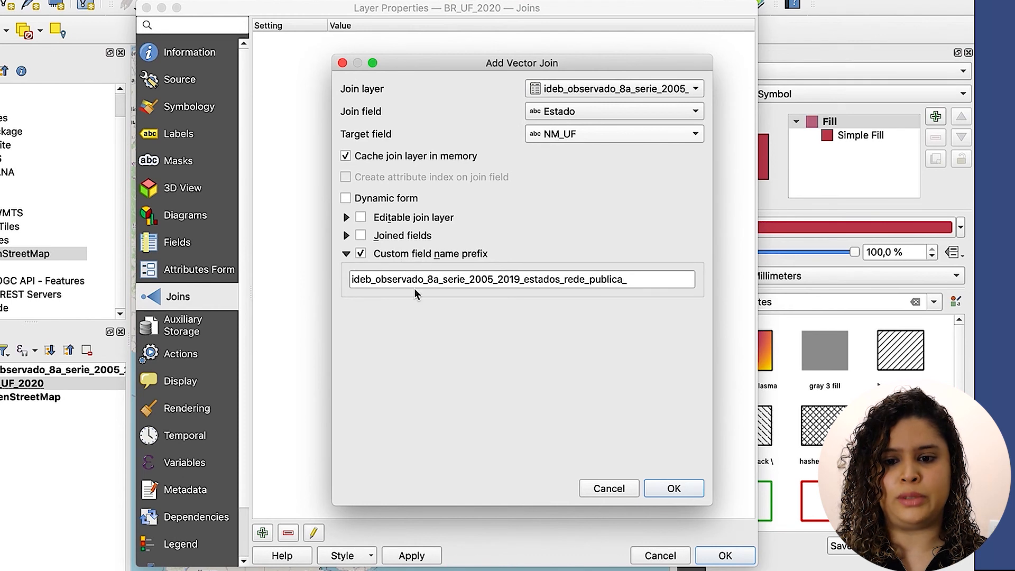
{"action": "left_click", "coordinate": [377, 280]}
{"action": "left_click_drag", "start_coordinate": [377, 279], "coordinate": [656, 279]}
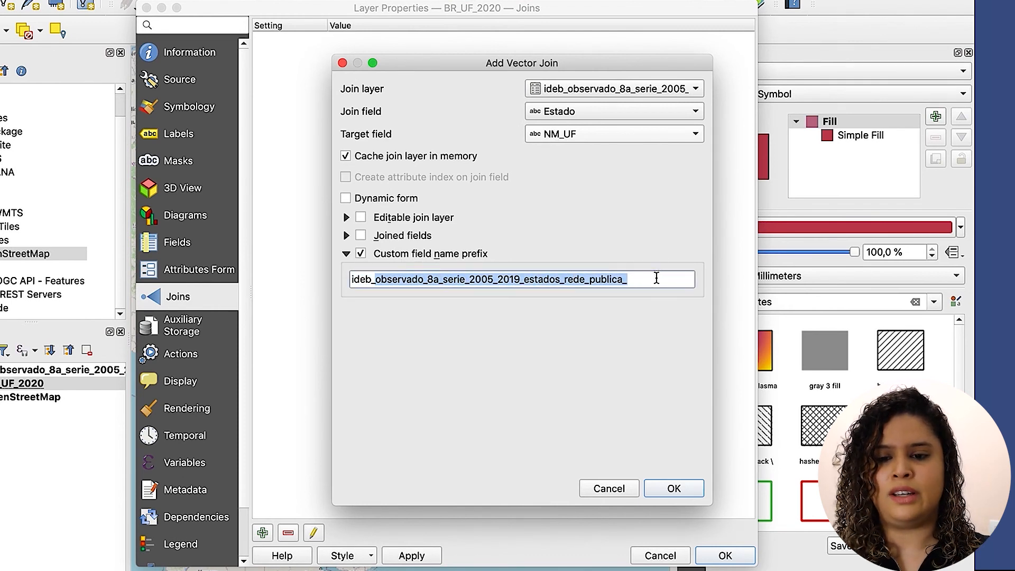
{"action": "key", "text": "BackSpace"}
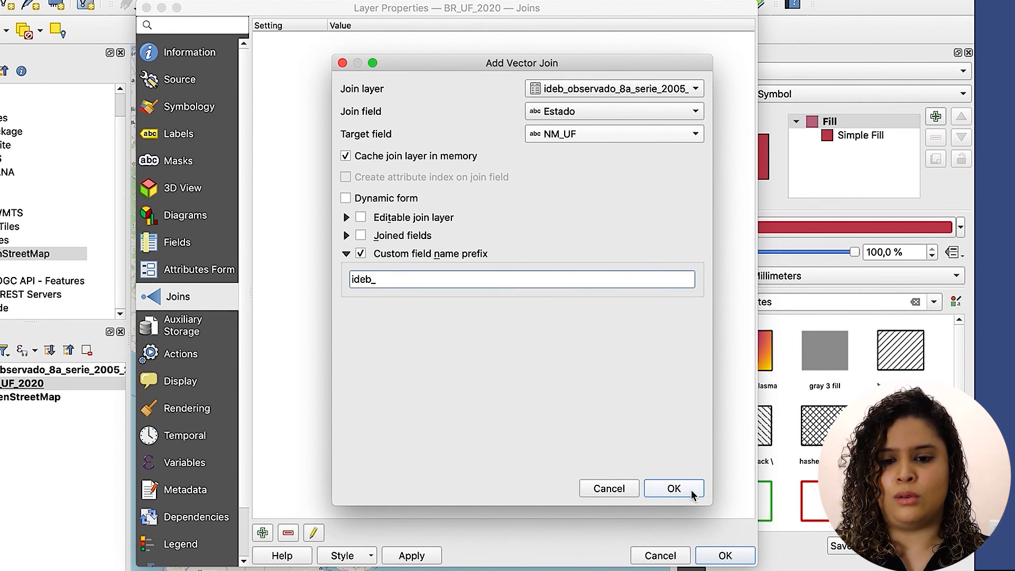
{"action": "left_click", "coordinate": [674, 488]}
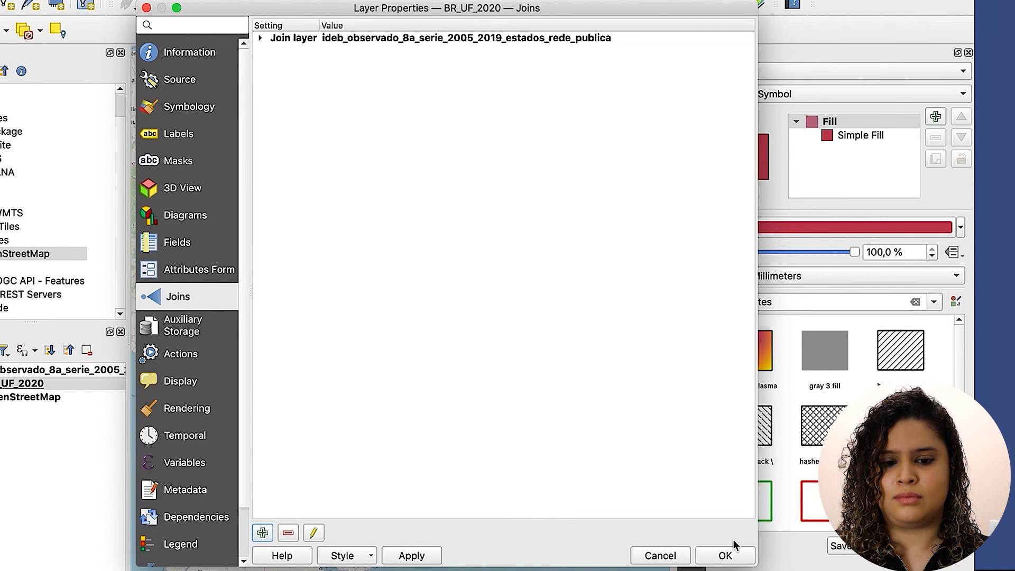
{"action": "left_click", "coordinate": [729, 554]}
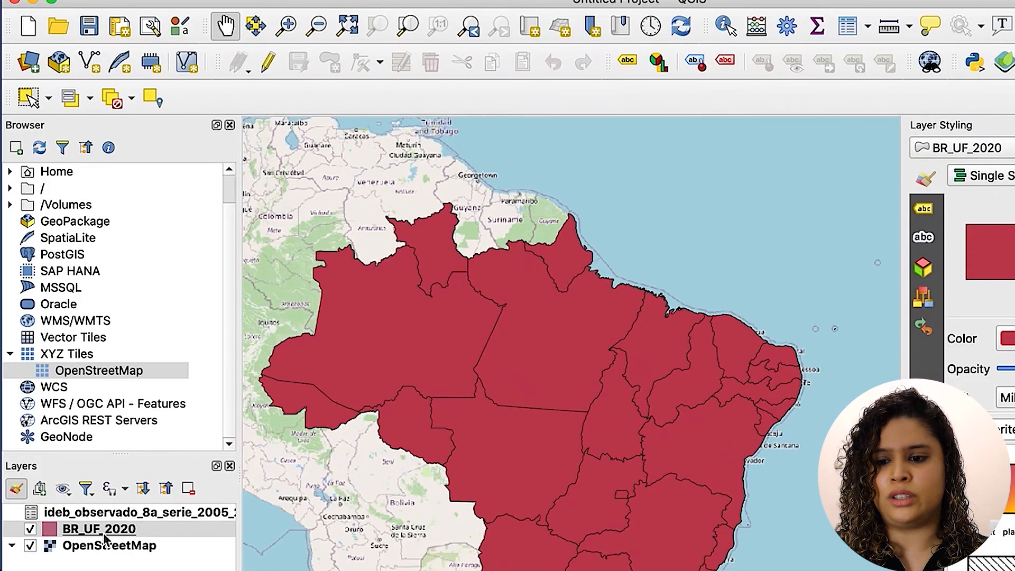
- Open the BR_UF_2020 attribute table and examine the joined IDEB columns for every year
{"action": "right_click", "coordinate": [70, 360]}
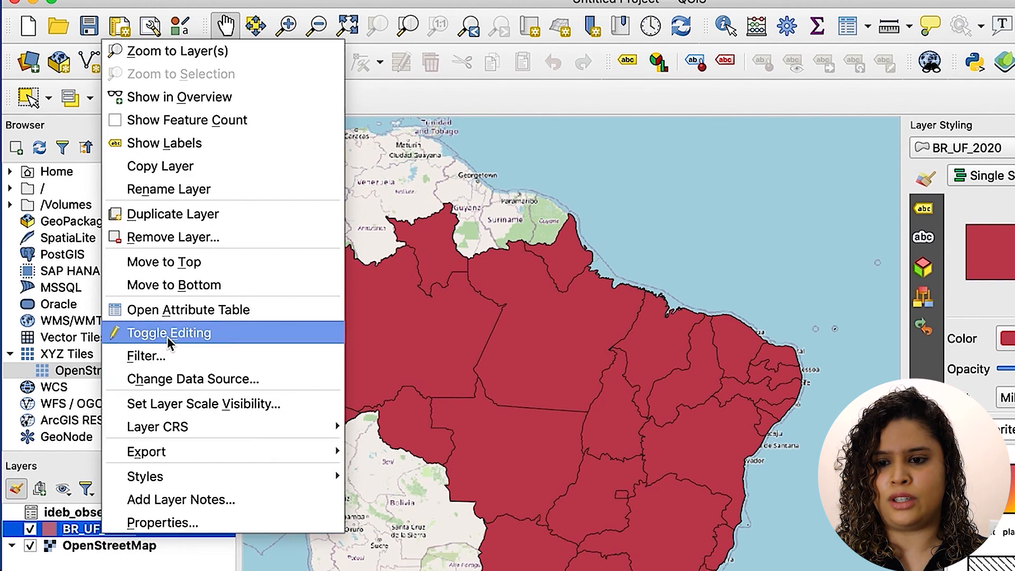
{"action": "left_click", "coordinate": [195, 311]}
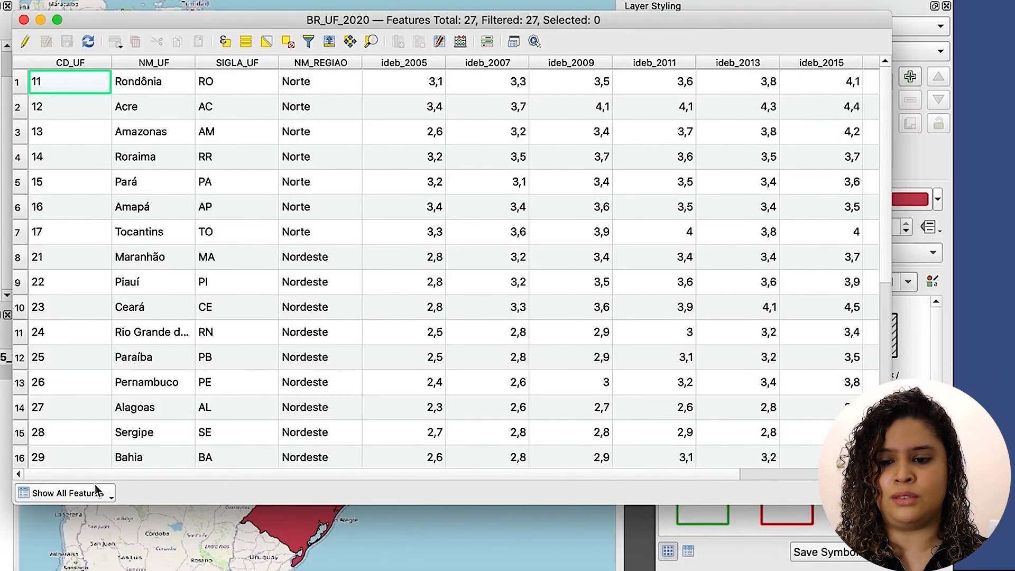
{"action": "left_click_drag", "start_coordinate": [94, 480], "coordinate": [424, 479]}
{"action": "scroll", "coordinate": [423, 479], "scroll_direction": "right", "scroll_amount": 3}
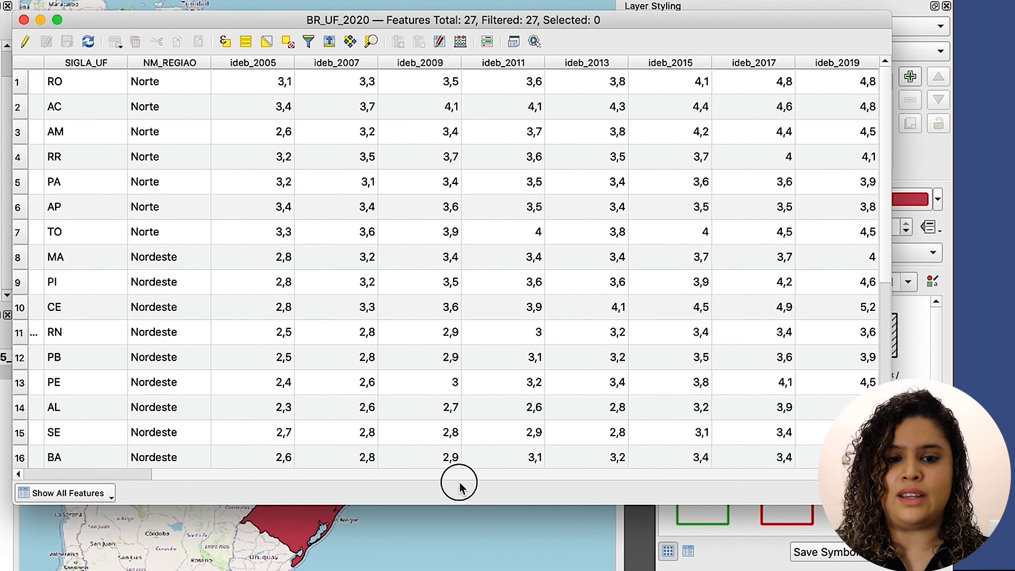
{"action": "left_click_drag", "start_coordinate": [122, 476], "coordinate": [20, 482]}
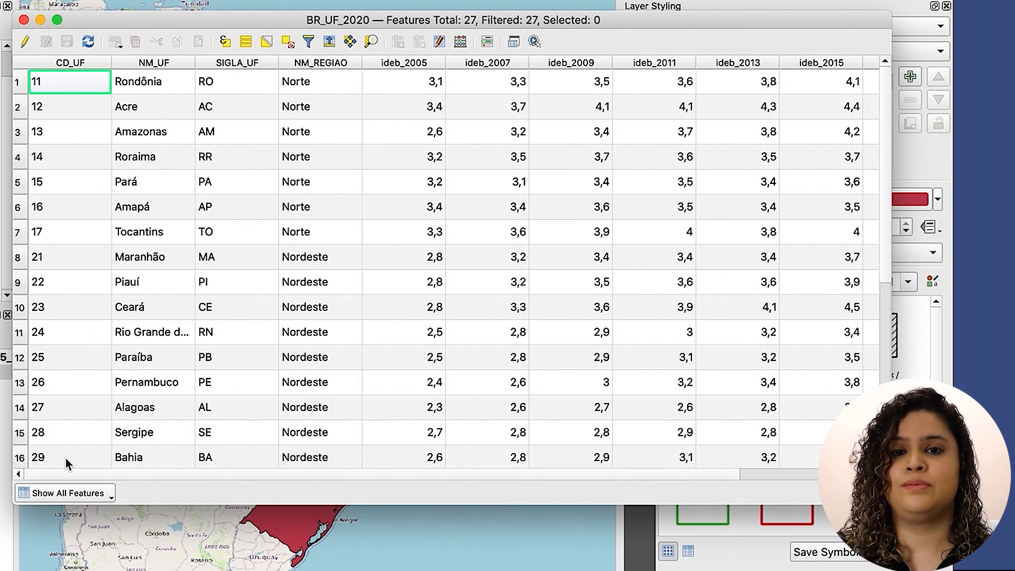